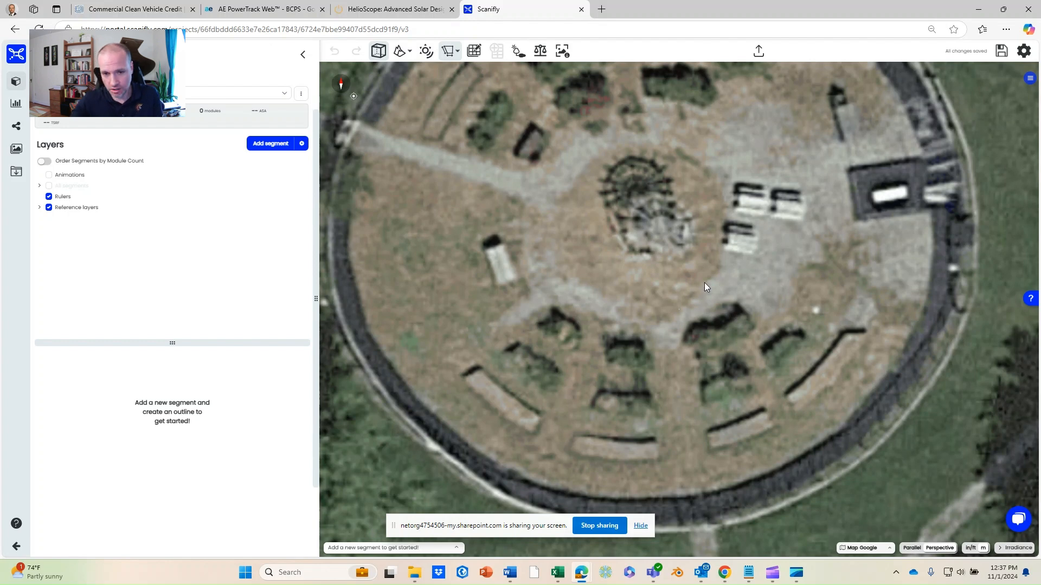
# Step: Add a segment and outline a rectangle about 15.96 by 16.81 m over the southeastern garden beds and surrounding path
pyautogui.moveTo(691, 298); pyautogui.dragTo(613, 236, button='right')
pyautogui.scroll(3, 609, 336)
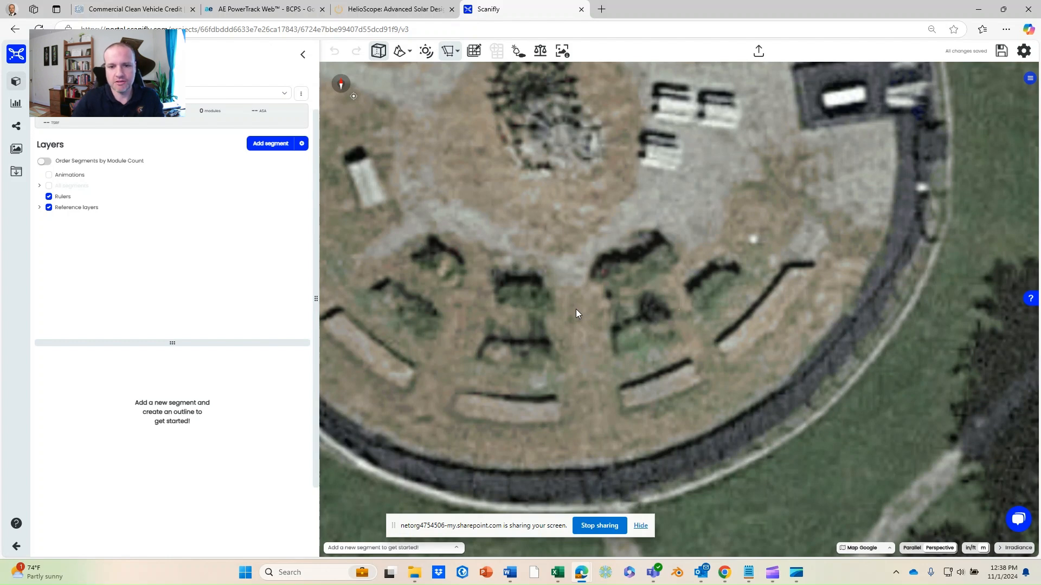
pyautogui.scroll(2, 571, 321)
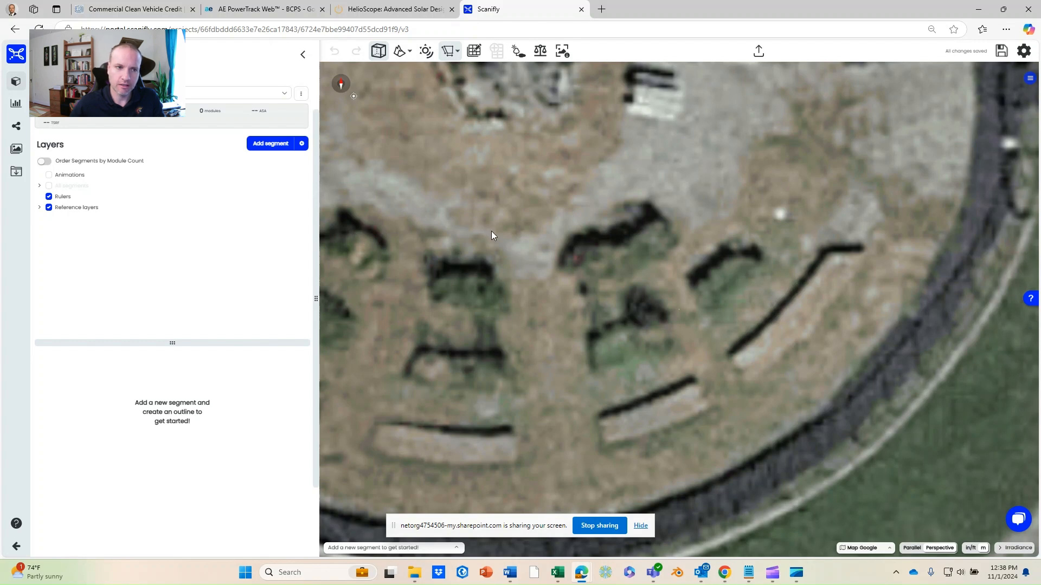
pyautogui.click(270, 144)
pyautogui.scroll(-2, 522, 208)
pyautogui.click(513, 203)
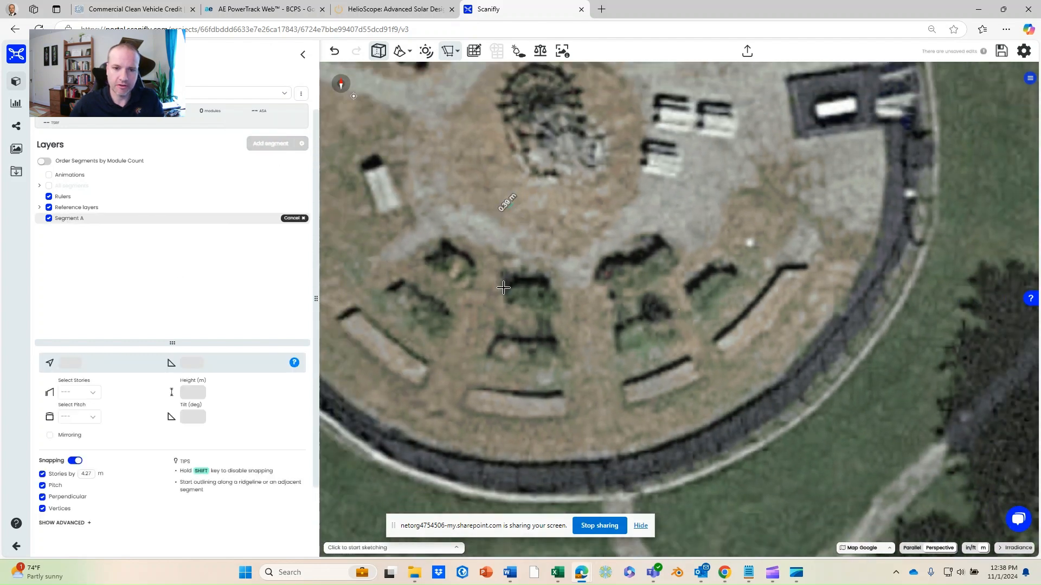
pyautogui.click(514, 498)
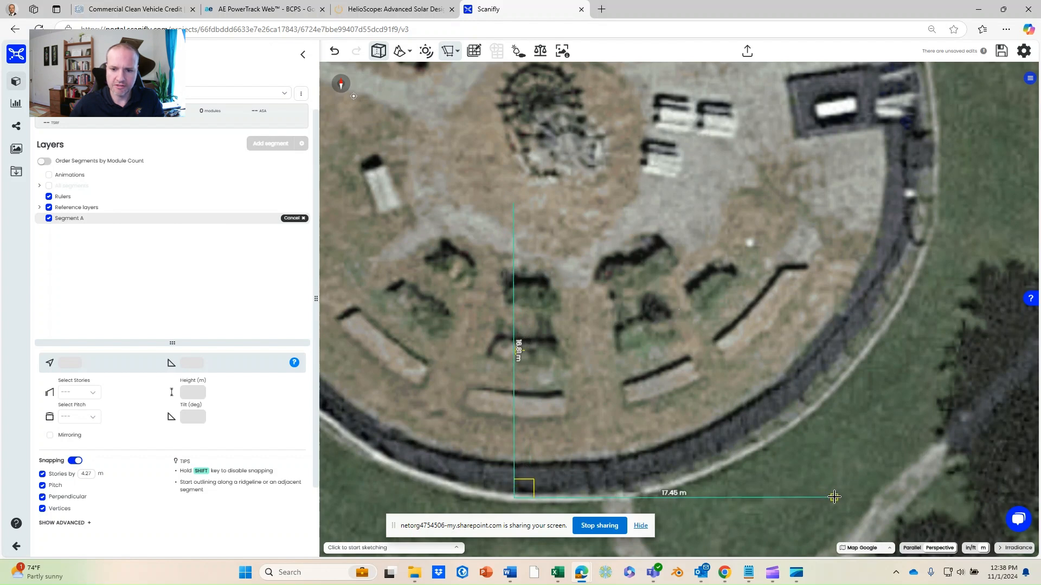
pyautogui.click(806, 496)
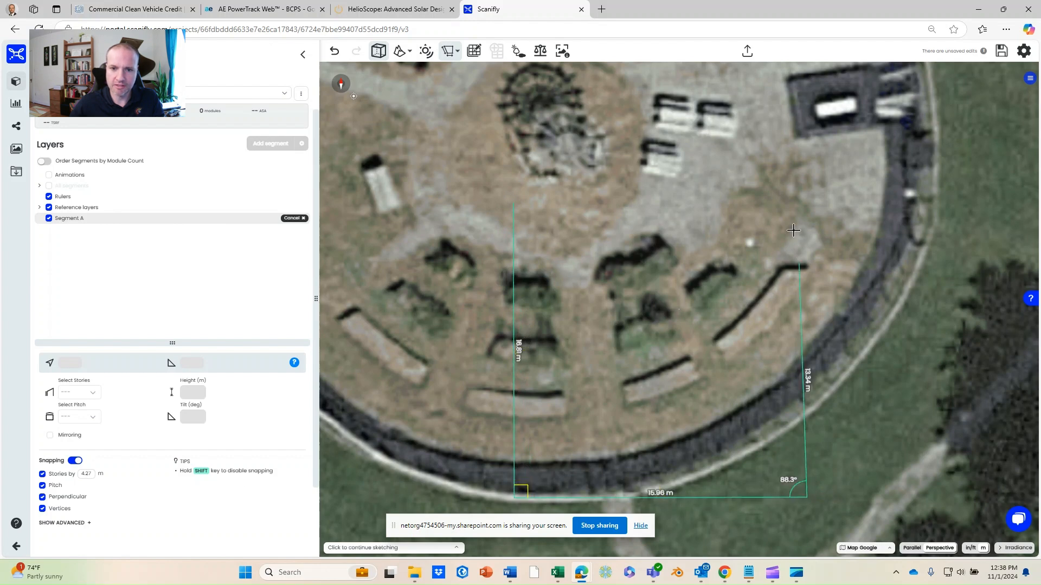
pyautogui.click(806, 202)
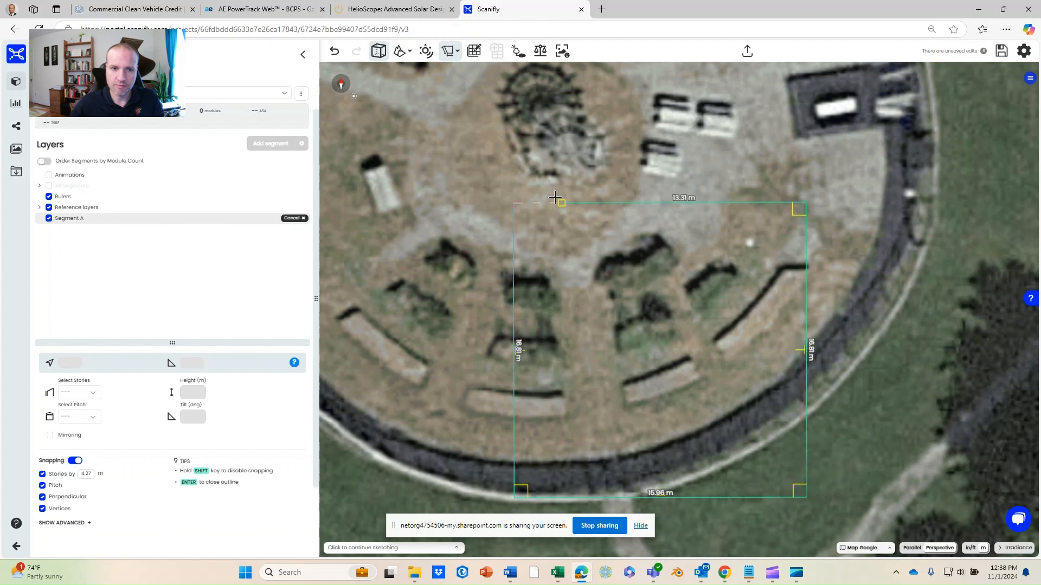
pyautogui.click(514, 203)
pyautogui.press('Return')
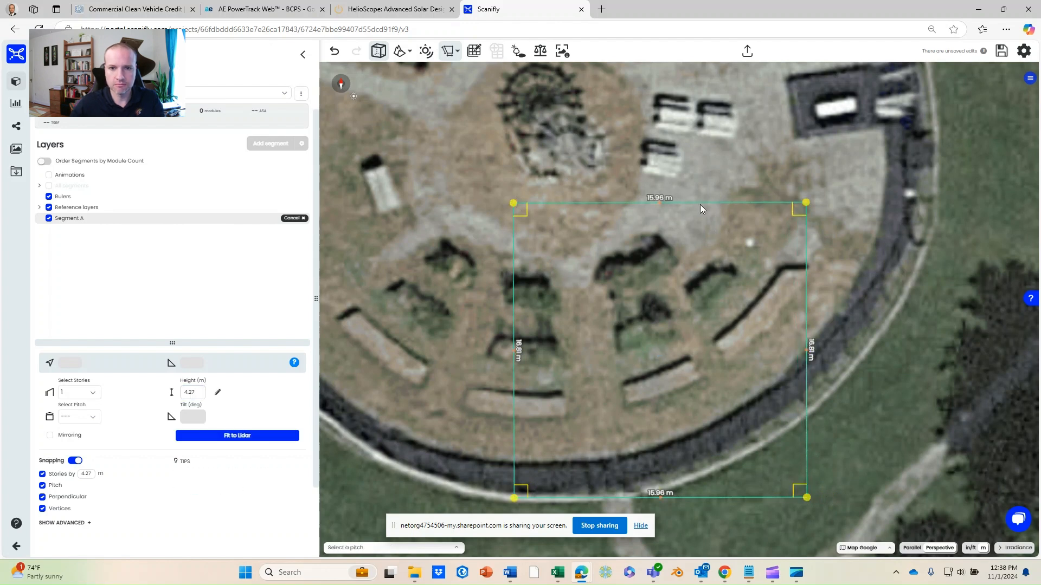
# Step: Pivot the new segment on its northern edge with a 0 degree tilt and set its height to 0 m
pyautogui.click(659, 202)
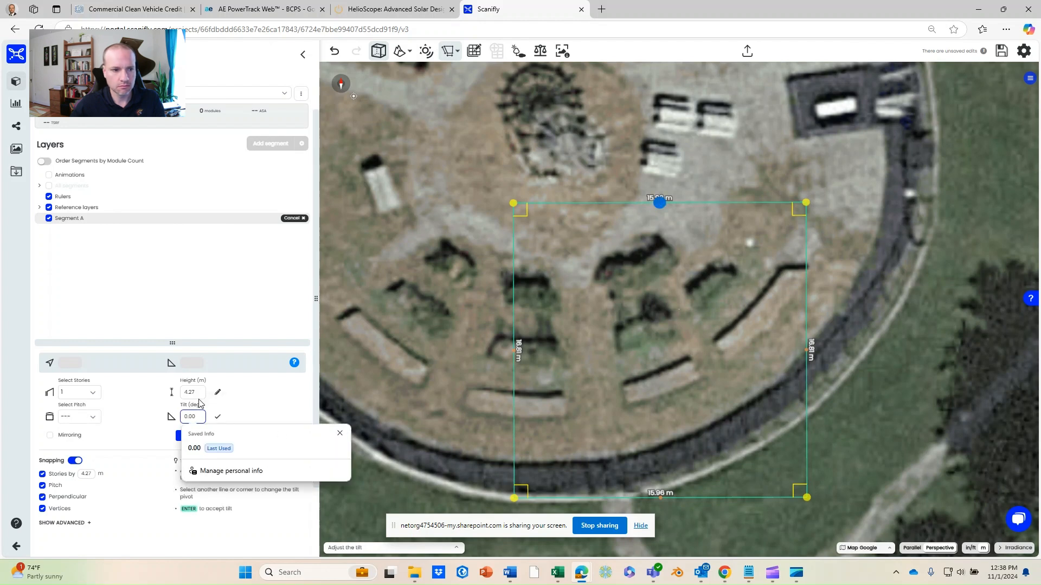
pyautogui.press('Return')
pyautogui.click(170, 392)
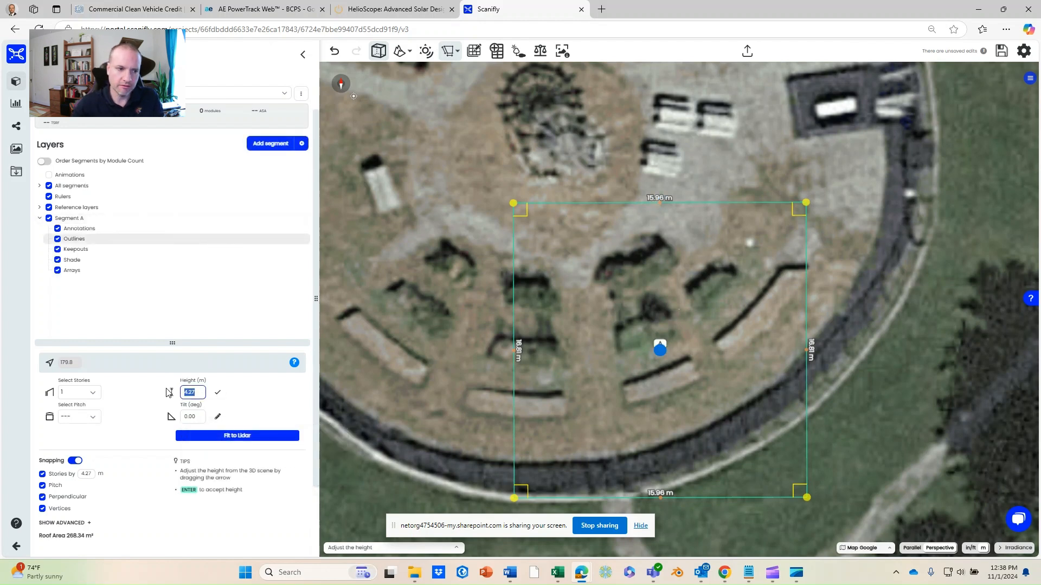
pyautogui.write('0')
pyautogui.press('Return')
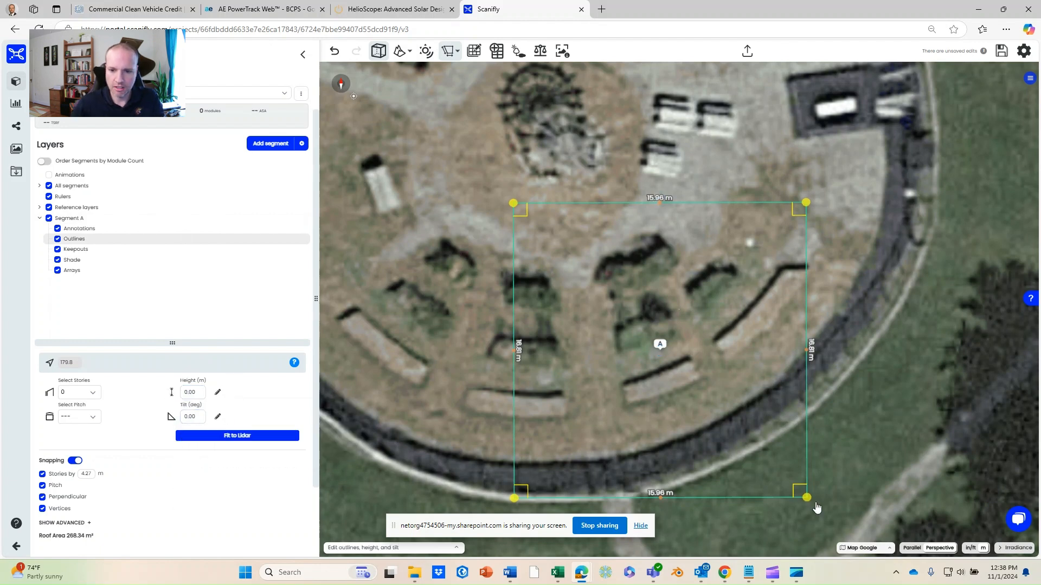
# Step: Move the segment's two southern corners north, reshaping the outline into a rectangle about 15.96 by 13.39 m
pyautogui.moveTo(806, 497); pyautogui.dragTo(801, 445)
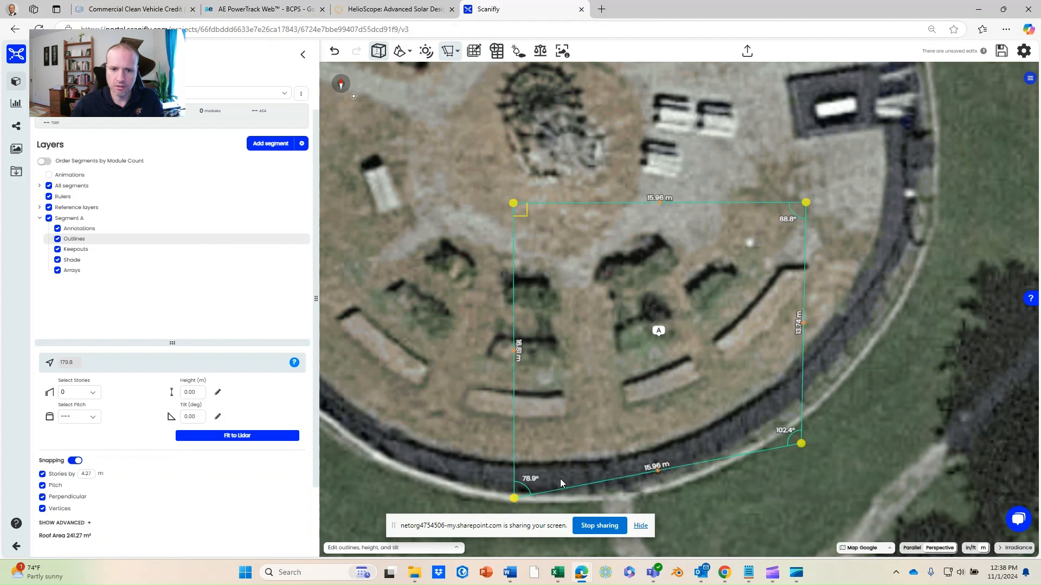
pyautogui.moveTo(514, 497); pyautogui.dragTo(520, 440)
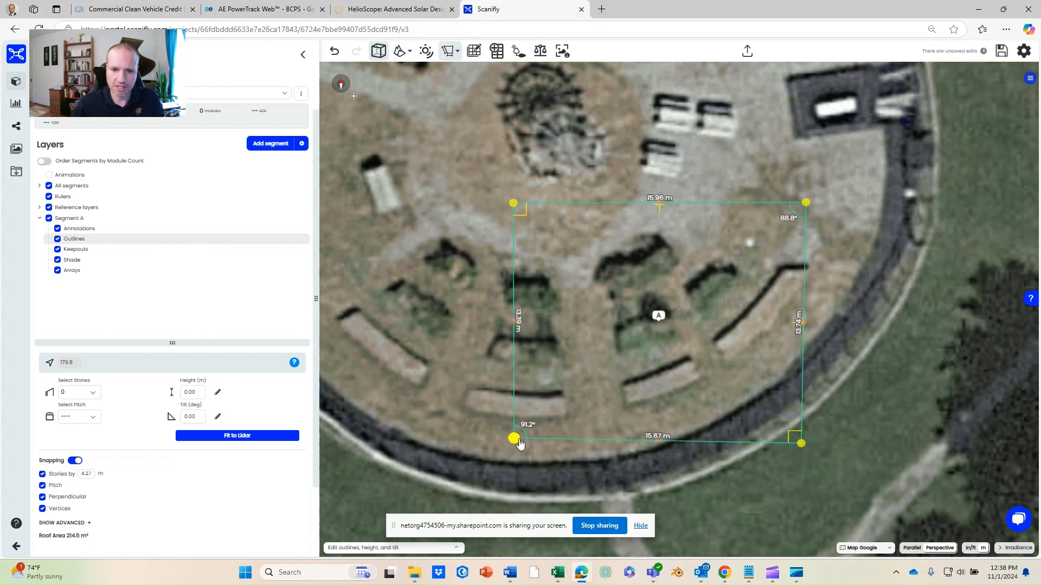
pyautogui.moveTo(801, 446); pyautogui.dragTo(803, 440)
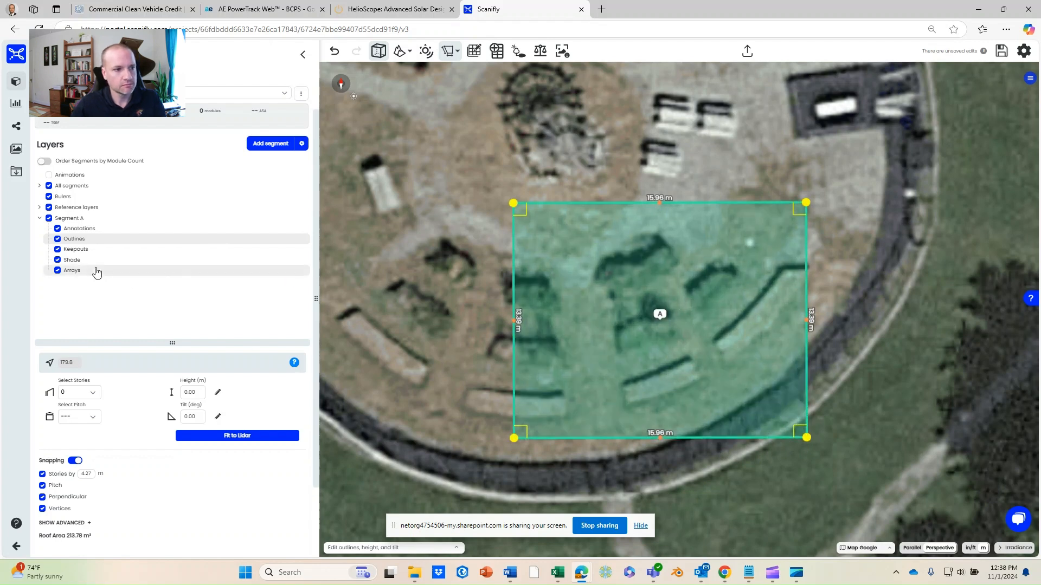
# Step: Rename the segment as Crop Beds
pyautogui.click(84, 219)
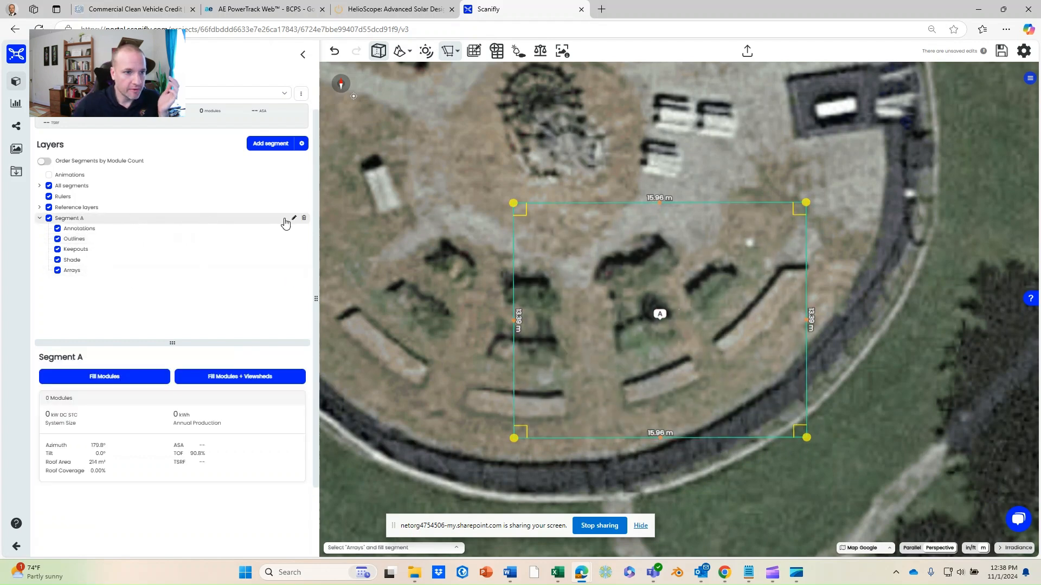
pyautogui.press('BackSpace')
pyautogui.press('BackSpace')
pyautogui.press('BackSpace')
pyautogui.press('BackSpace')
pyautogui.press('BackSpace')
pyautogui.press('BackSpace')
pyautogui.press('BackSpace')
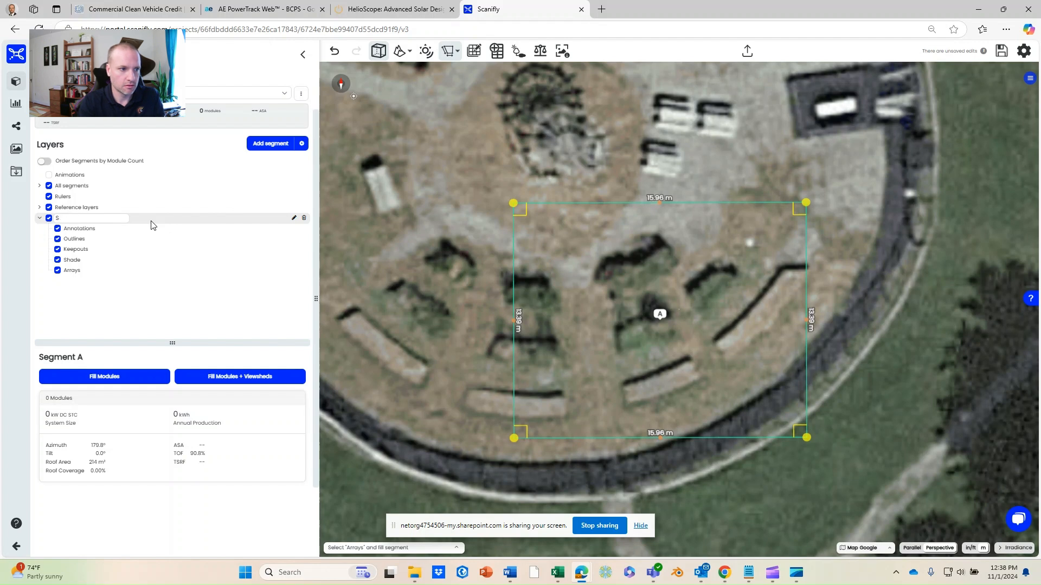
pyautogui.write('Crop Beds')
# Step: Configure the Crop Beds array with Ground racking, 0 degree tilt and the LG NeON R 360 module
pyautogui.click(72, 271)
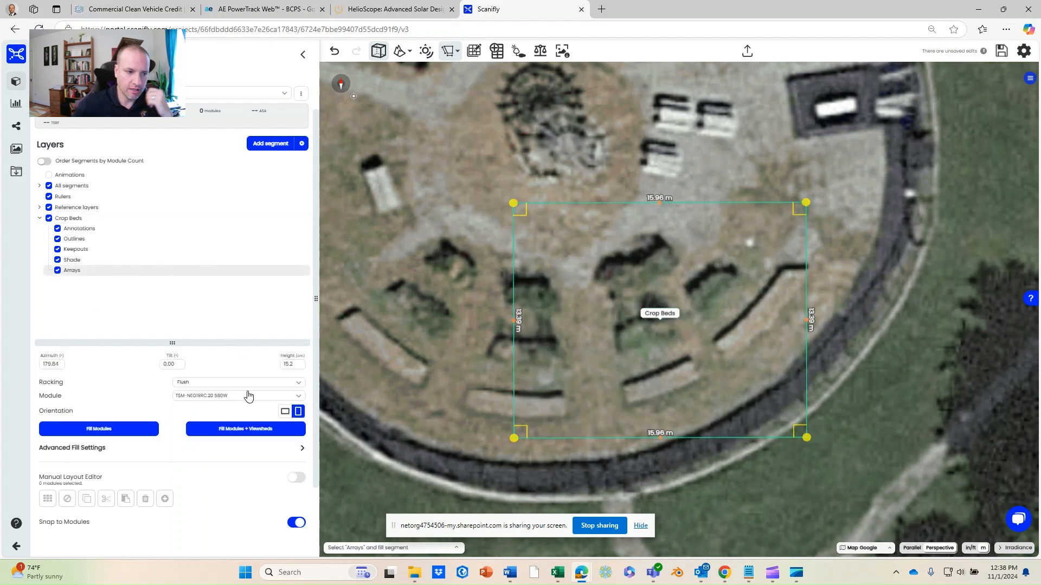
pyautogui.click(202, 384)
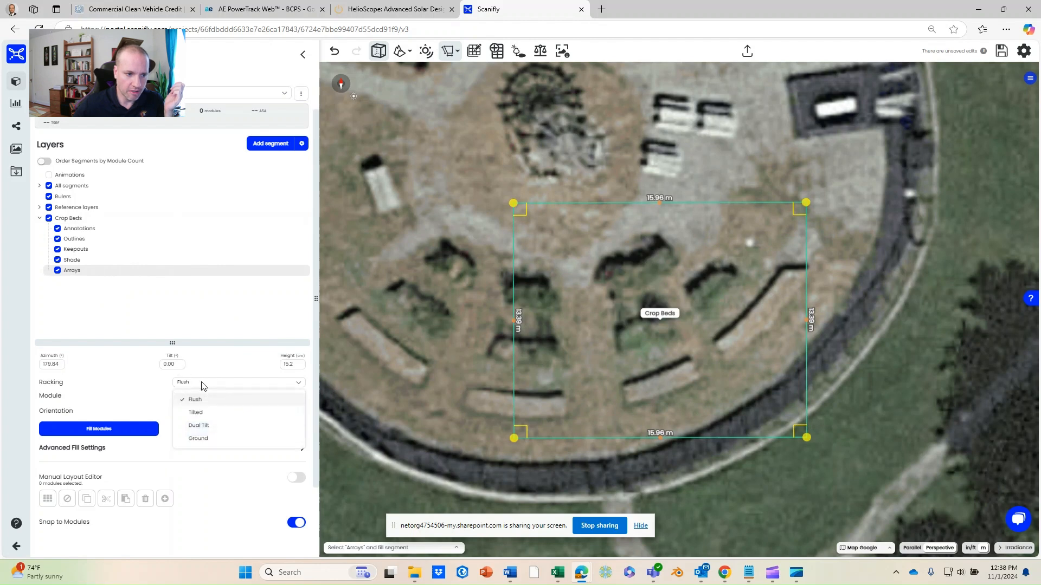
pyautogui.click(204, 436)
pyautogui.doubleClick(171, 363)
pyautogui.write('0')
pyautogui.press('Tab')
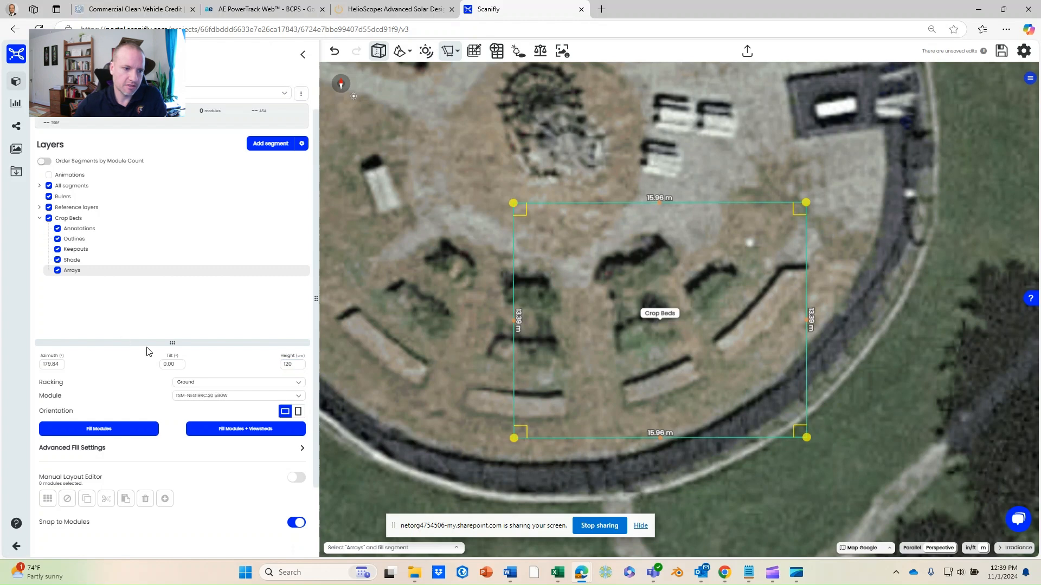
pyautogui.doubleClick(282, 365)
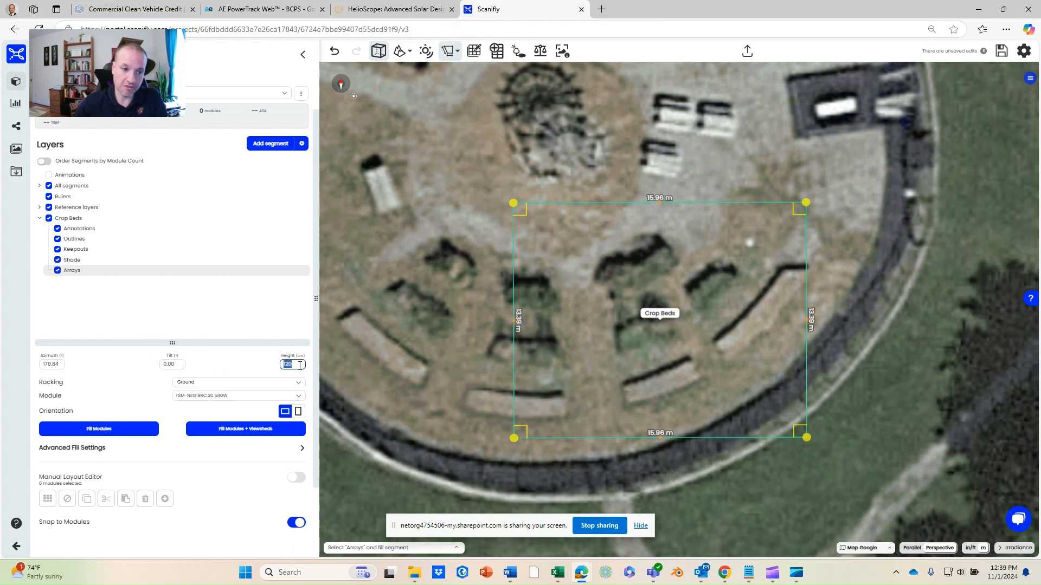
pyautogui.click(222, 396)
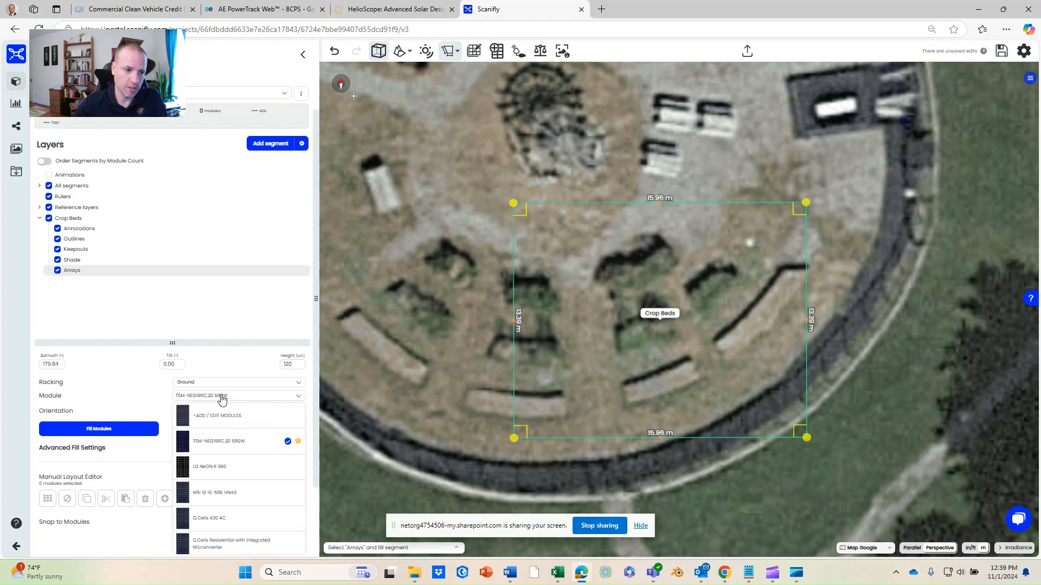
pyautogui.click(221, 470)
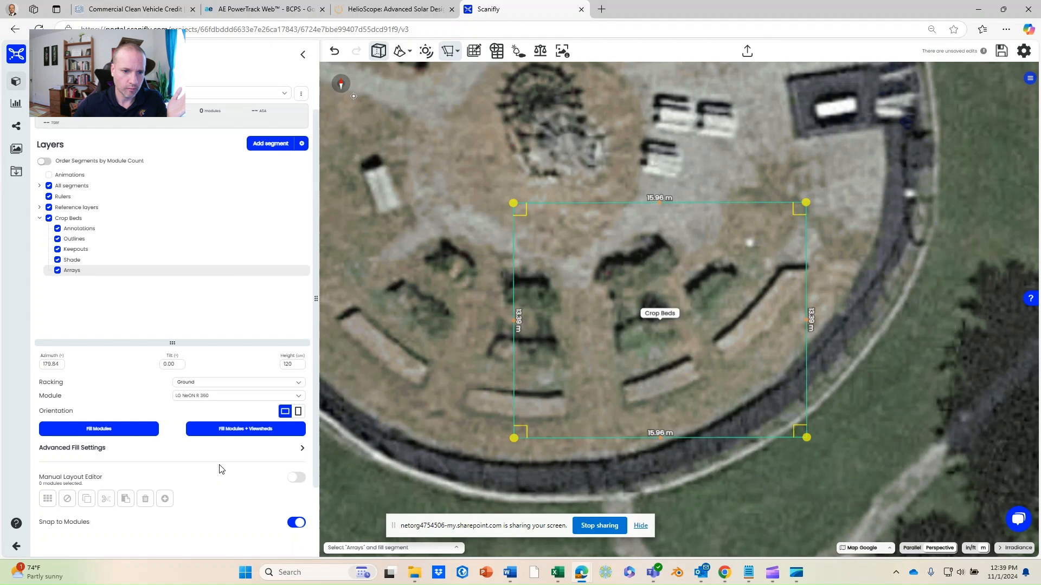
# Step: Expand the advanced fill settings and fill the Crop Beds segment with modules
pyautogui.click(302, 448)
pyautogui.click(241, 462)
pyautogui.click(136, 431)
# Step: Set the array's column and row module spacing and array spacing to 0, with a 1 by 1 array layout
pyautogui.moveTo(248, 463); pyautogui.dragTo(193, 464)
pyautogui.write('0')
pyautogui.press('Tab')
pyautogui.write('0')
pyautogui.press('Tab')
pyautogui.write('0')
pyautogui.press('Tab')
pyautogui.write('0')
pyautogui.press('Tab')
pyautogui.write('1')
pyautogui.press('Tab')
pyautogui.write('1')
pyautogui.press('Tab')
pyautogui.moveTo(419, 400); pyautogui.dragTo(421, 427)
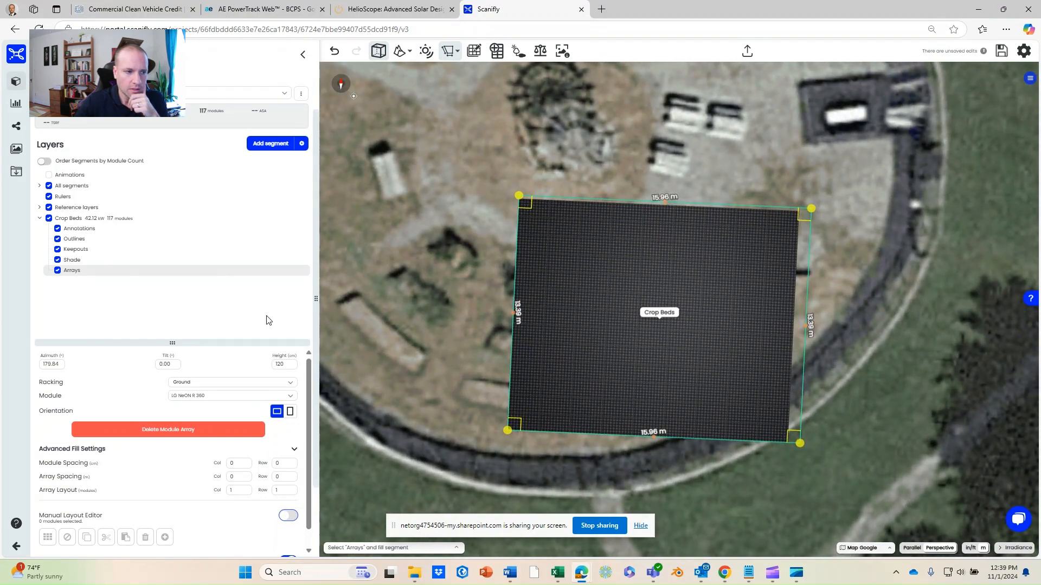
# Step: Generate automatic per-module viewsheds for the Crop Beds segment, and hide its array and shade layers
pyautogui.click(96, 262)
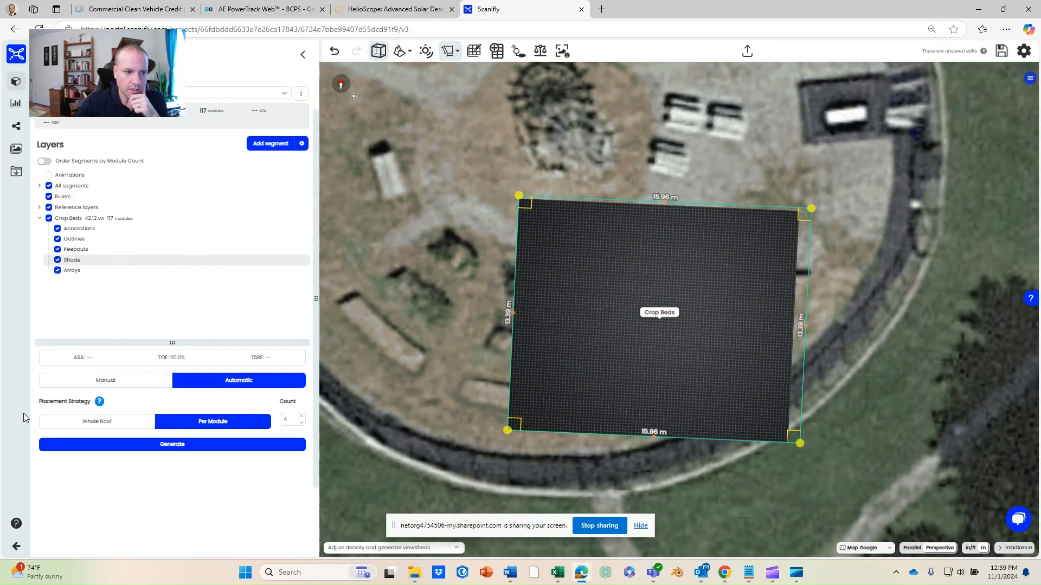
pyautogui.click(173, 444)
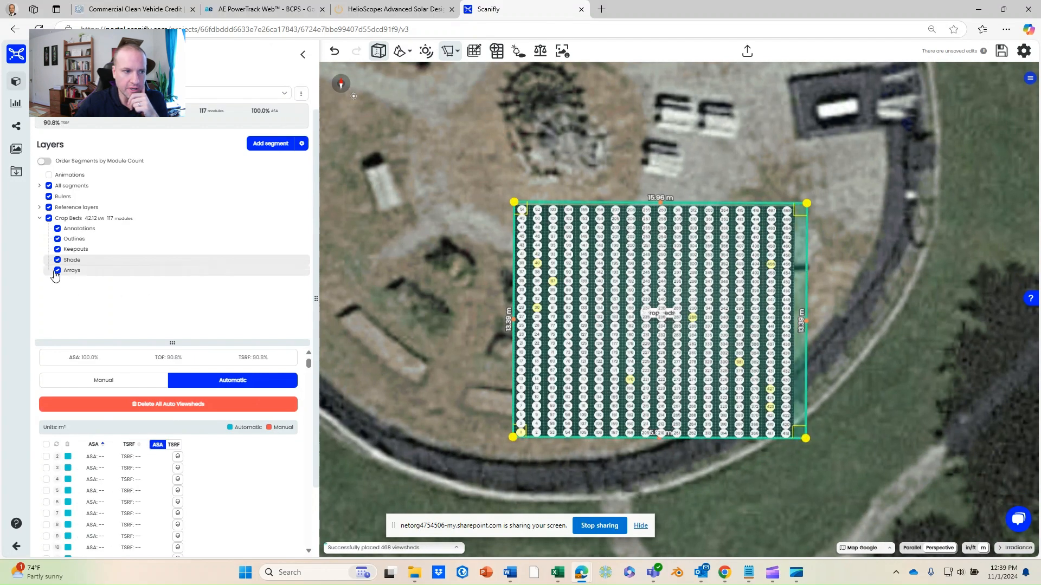
pyautogui.click(58, 270)
pyautogui.click(58, 261)
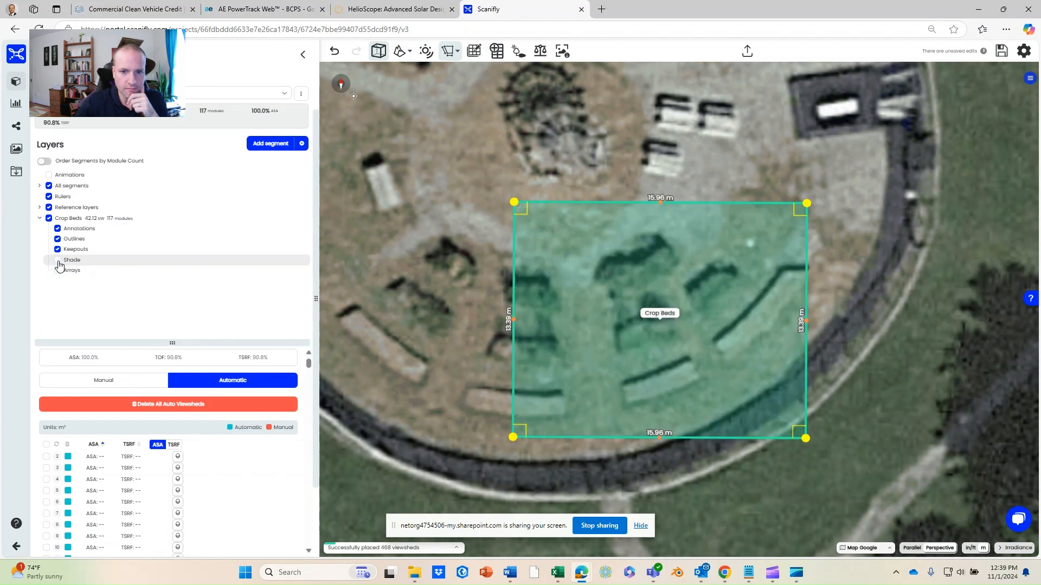
# Step: Add a second segment outlining the middle column of beds inside Crop Beds, about 9.7 m long and 5.4 to 5.8 m wide
pyautogui.scroll(3, 387, 364)
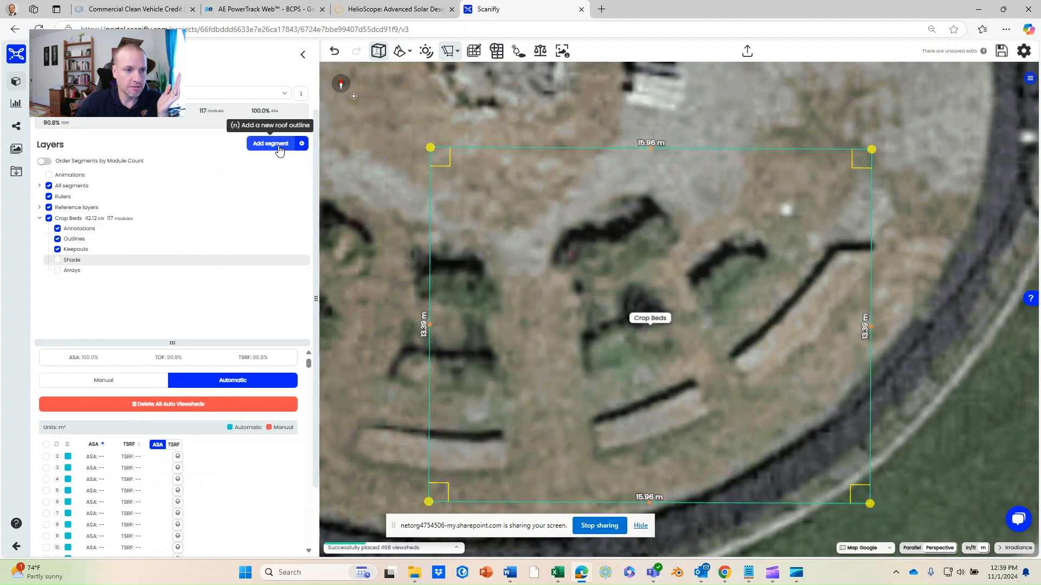
pyautogui.click(277, 147)
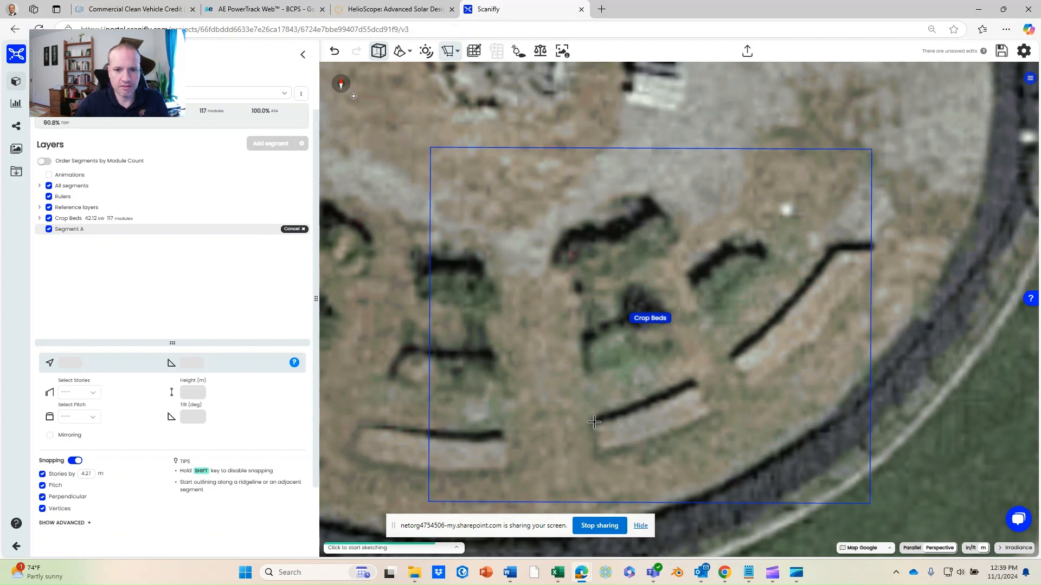
pyautogui.scroll(1, 589, 422)
pyautogui.click(590, 496)
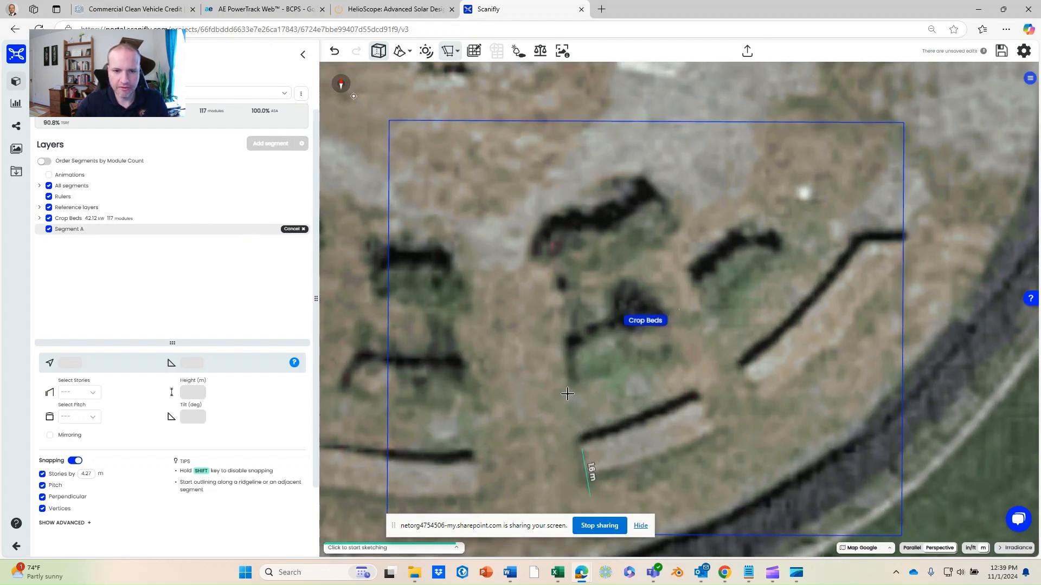
pyautogui.click(524, 206)
pyautogui.click(688, 171)
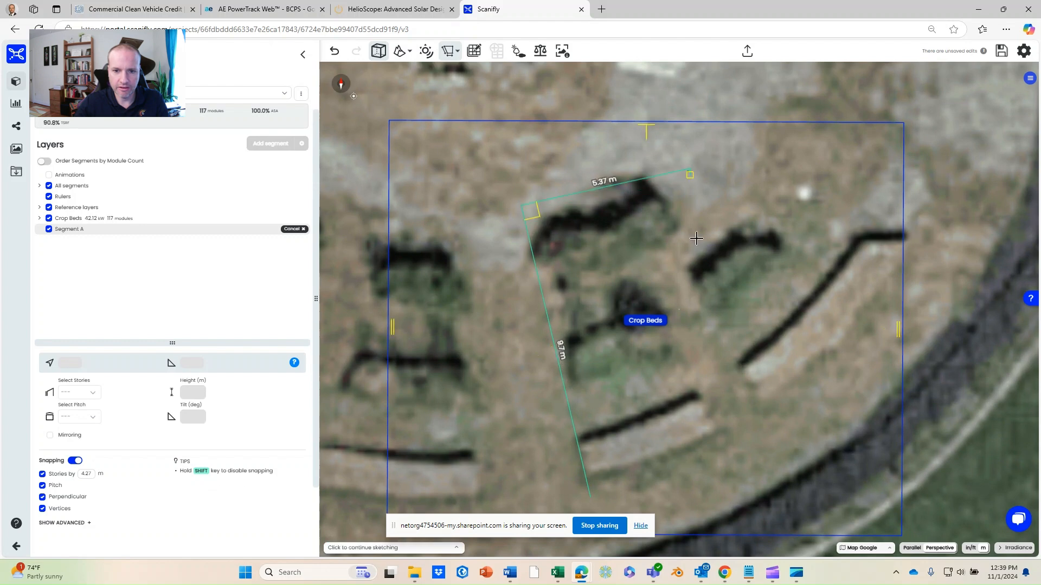
pyautogui.click(770, 456)
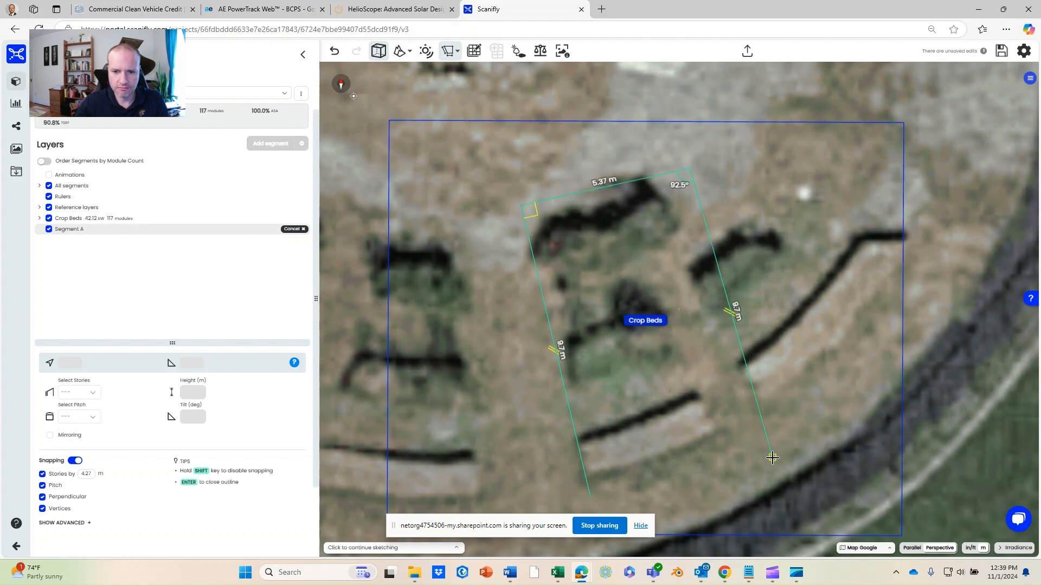
pyautogui.click(592, 500)
pyautogui.press('Return')
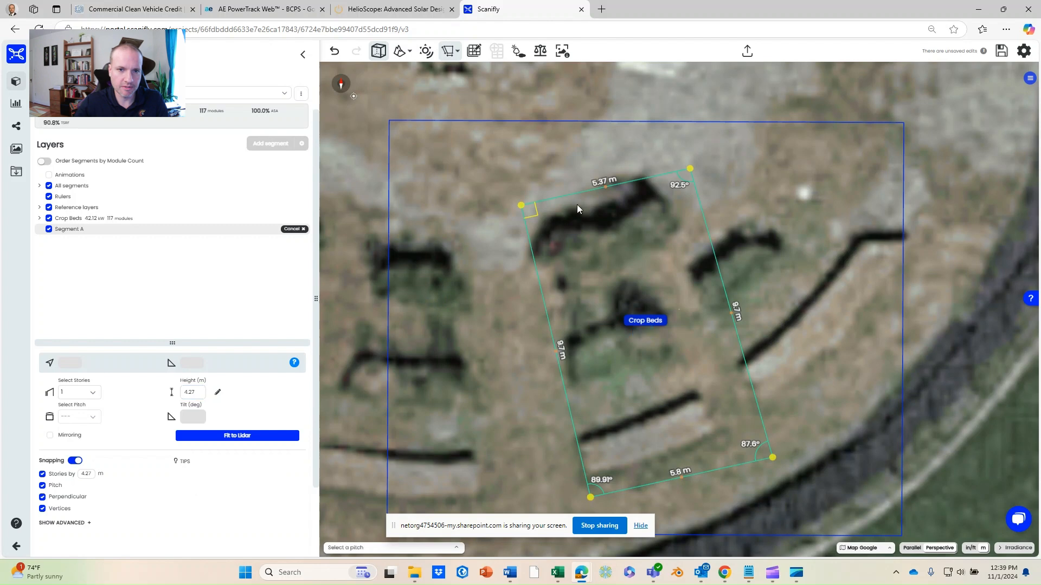
# Step: Pivot the second segment on its northern edge with a 0 degree tilt and set its height to 0 m
pyautogui.click(606, 187)
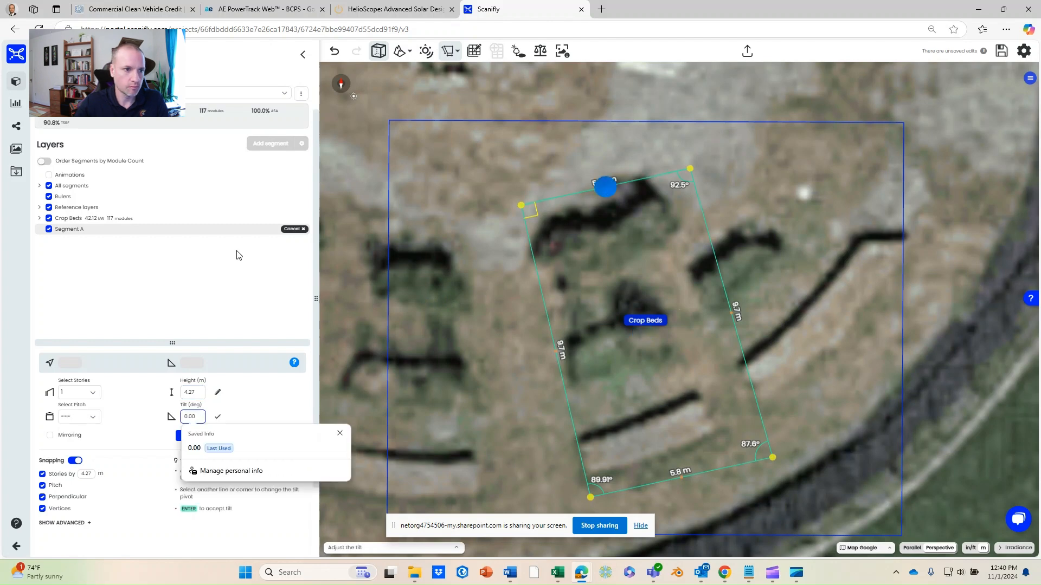
pyautogui.press('Return')
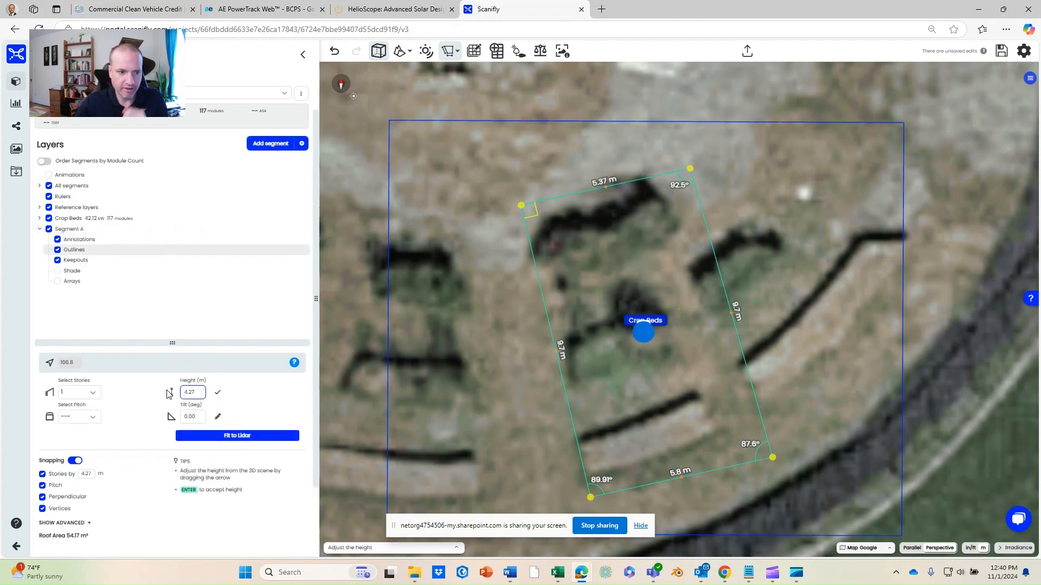
pyautogui.moveTo(198, 392); pyautogui.dragTo(183, 392)
pyautogui.write('0')
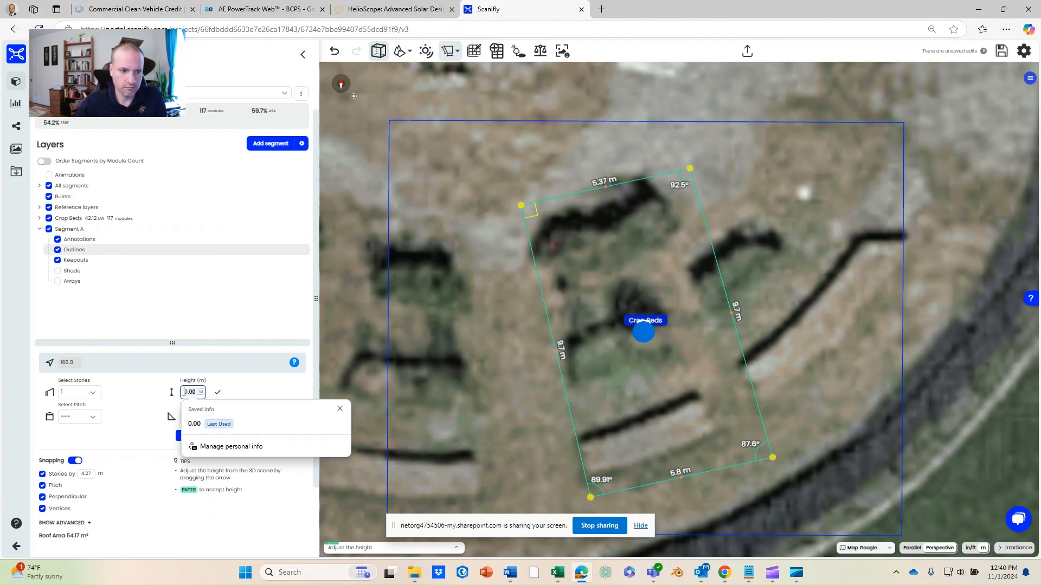
pyautogui.press('Return')
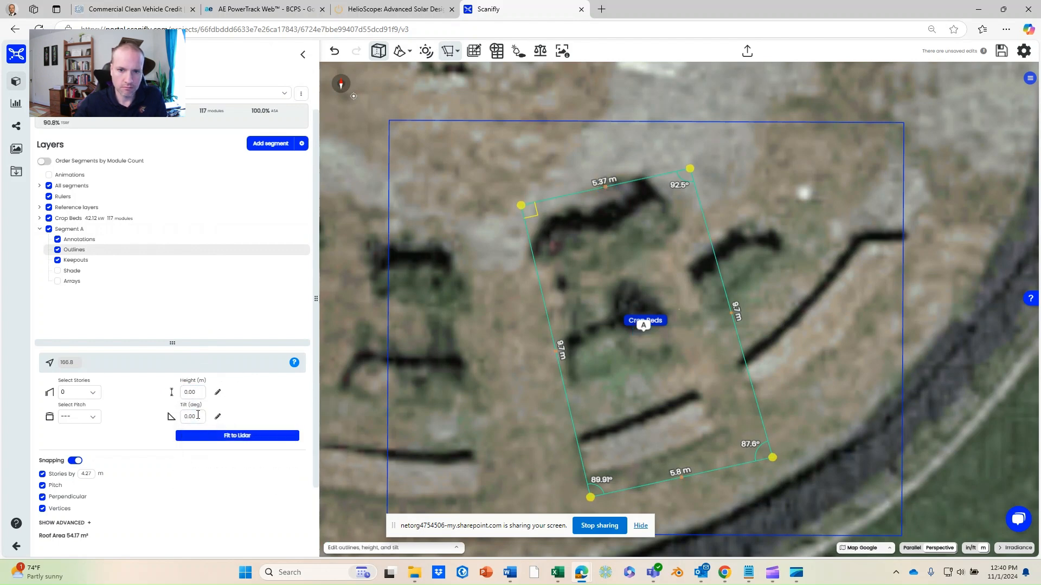
# Step: Fill Segment A with a ground-racked array of Q.Peak Duo XL-G10 485 modules in portrait orientation
pyautogui.click(75, 289)
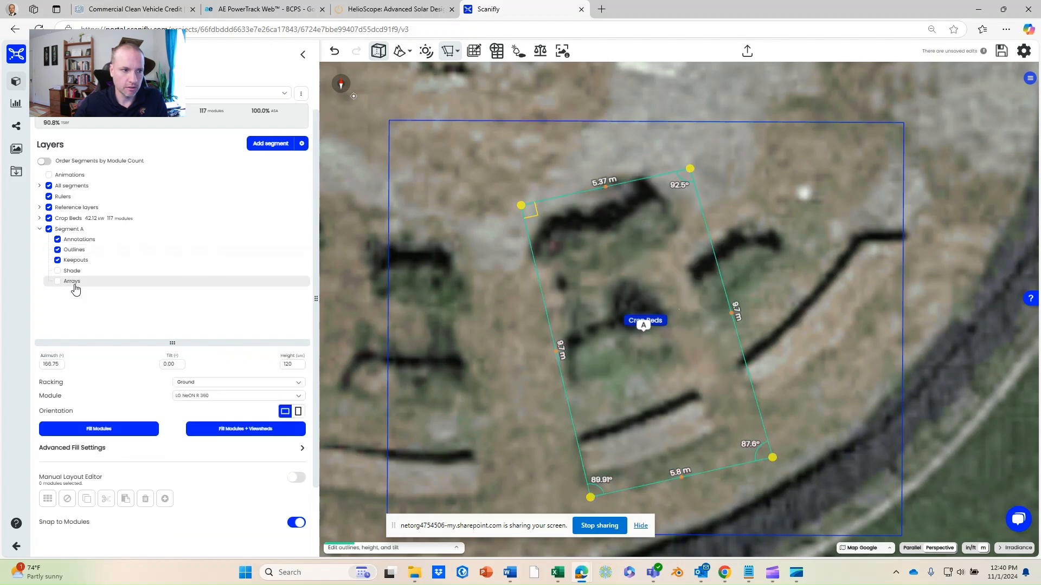
pyautogui.click(201, 397)
pyautogui.scroll(-4, 217, 437)
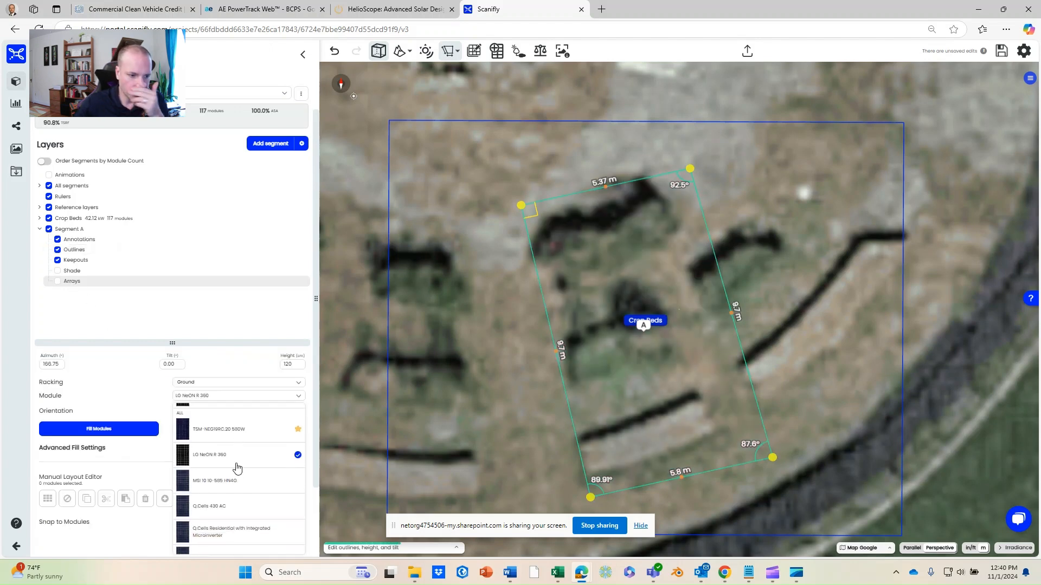
pyautogui.click(255, 526)
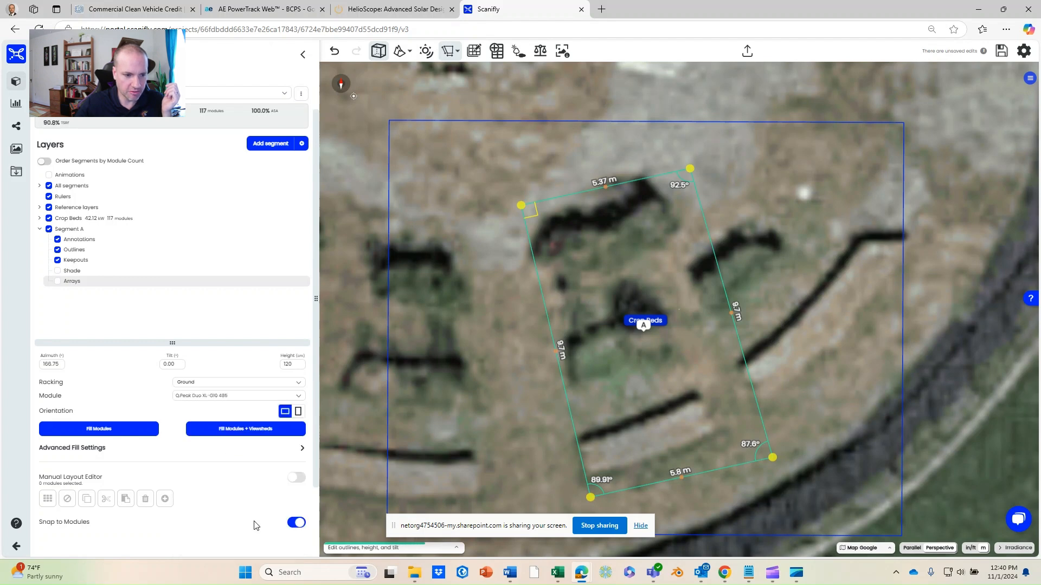
pyautogui.click(298, 411)
pyautogui.click(301, 448)
pyautogui.click(97, 428)
# Step: Set Segment A's row array spacing to 1 m and its array height to 210 cm
pyautogui.click(233, 463)
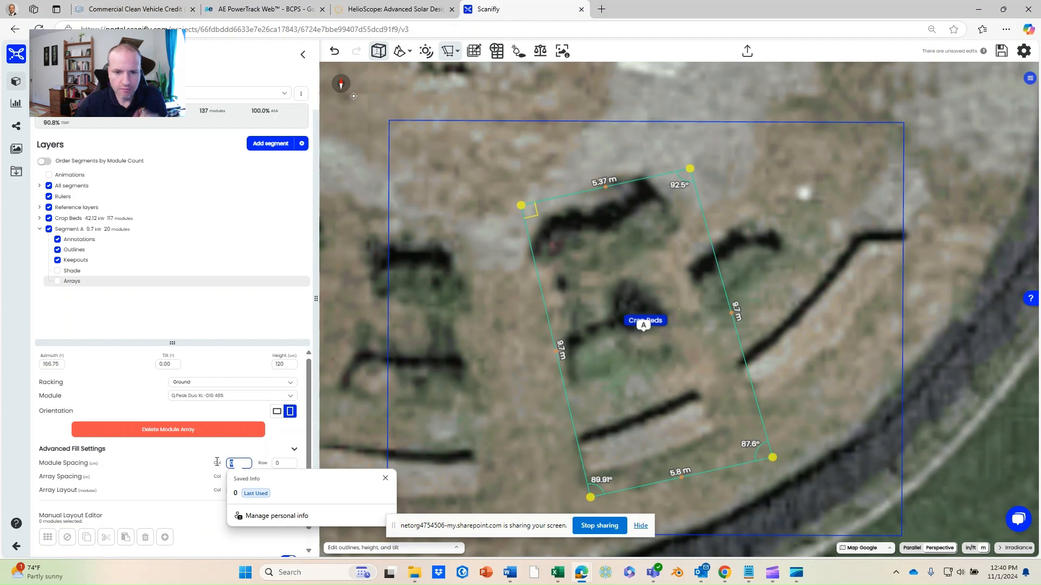
pyautogui.press('Tab')
pyautogui.press('Tab')
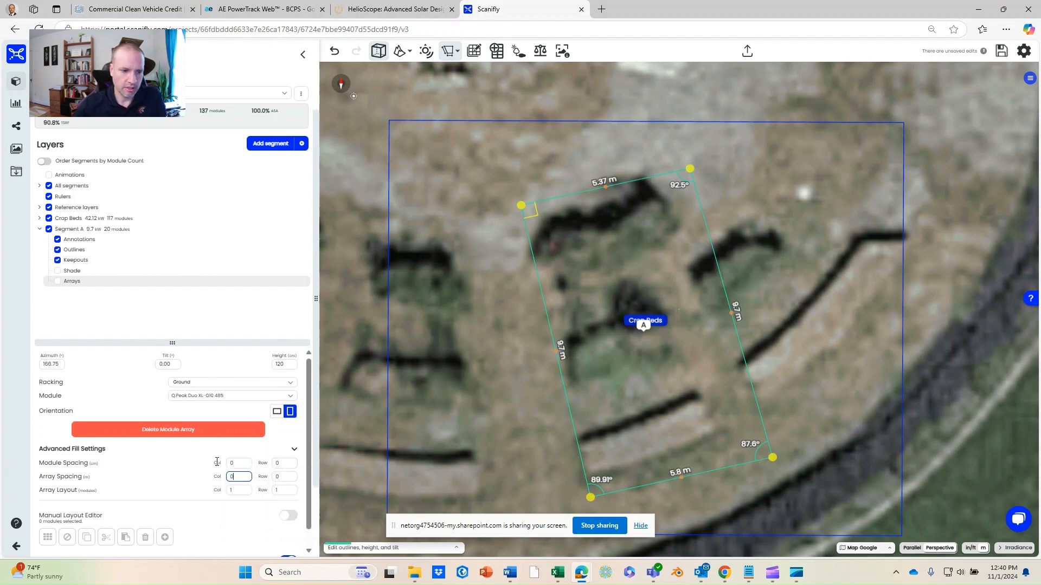
pyautogui.press('Tab')
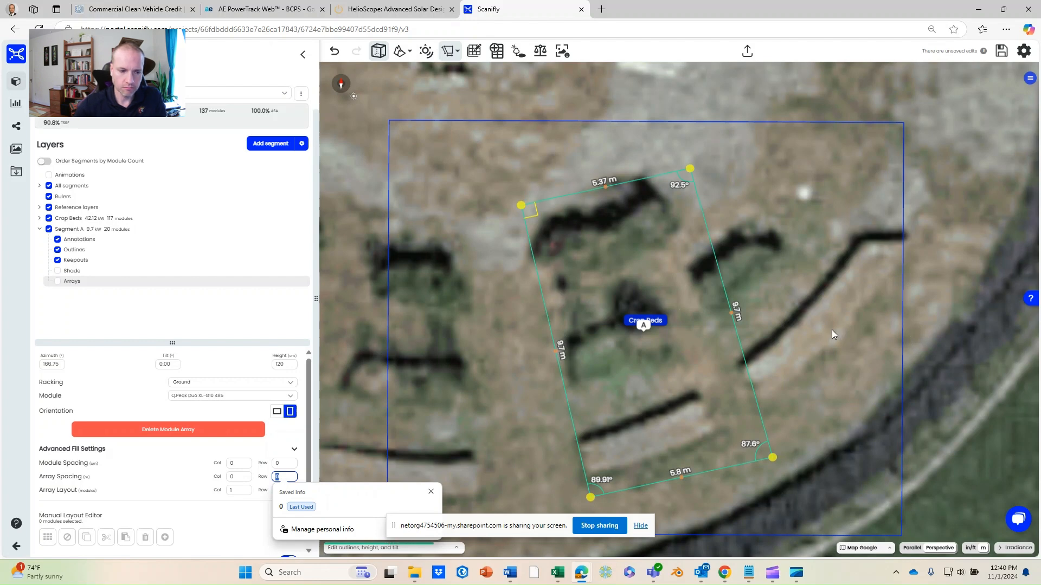
pyautogui.write('1')
pyautogui.press('Tab')
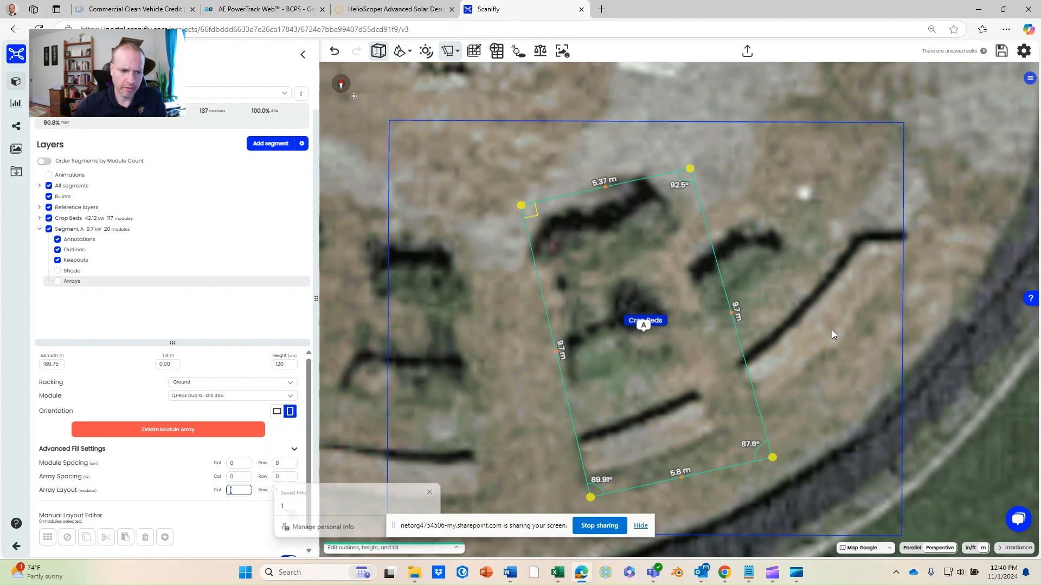
pyautogui.press('Tab')
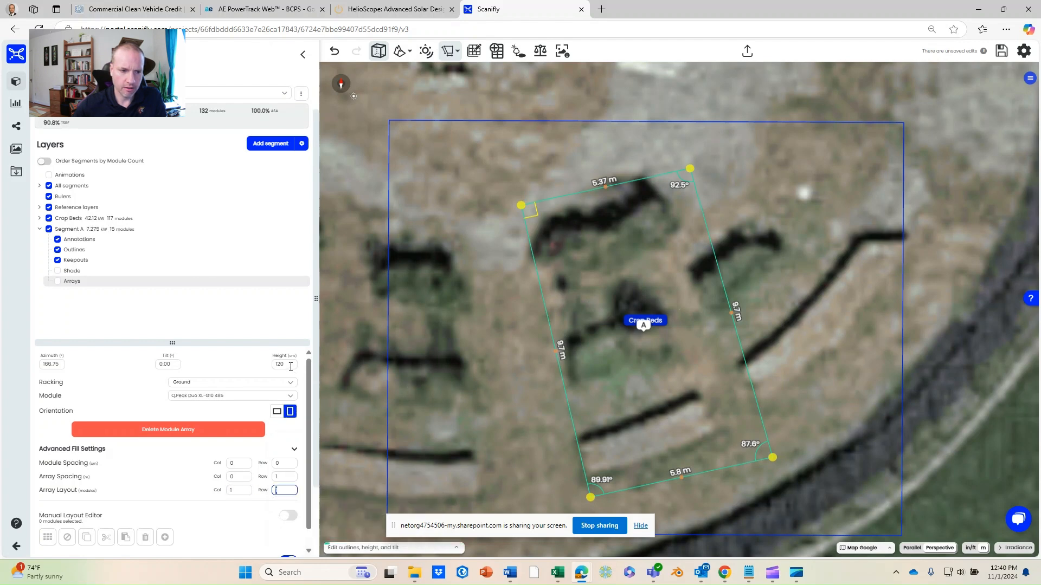
pyautogui.click(285, 364)
pyautogui.write('2')
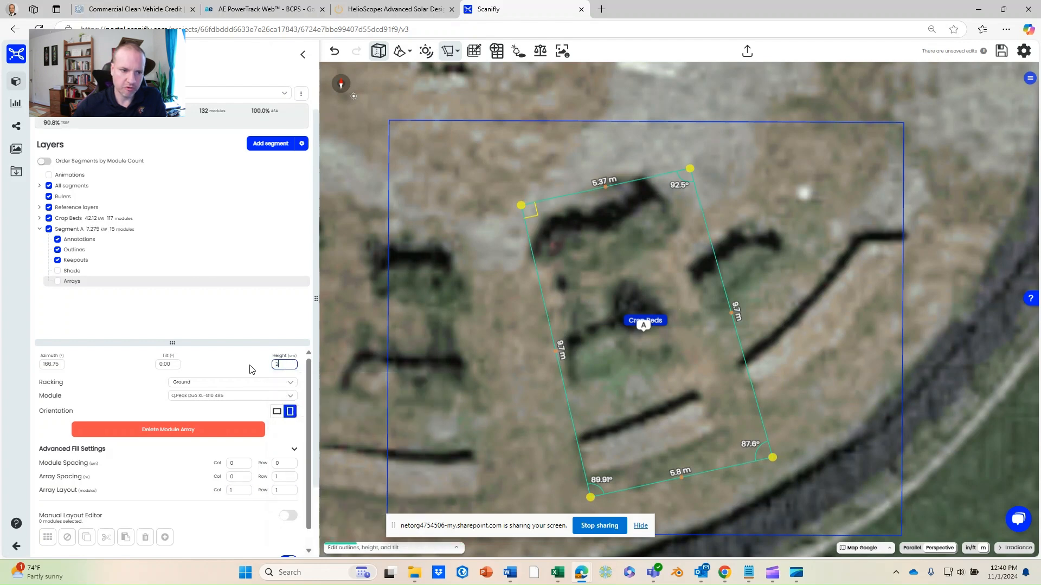
pyautogui.click(250, 365)
pyautogui.moveTo(457, 356)
pyautogui.mouseDown()
pyautogui.moveTo(487, 353)
pyautogui.moveTo(362, 258)
pyautogui.moveTo(450, 343)
pyautogui.mouseUp()
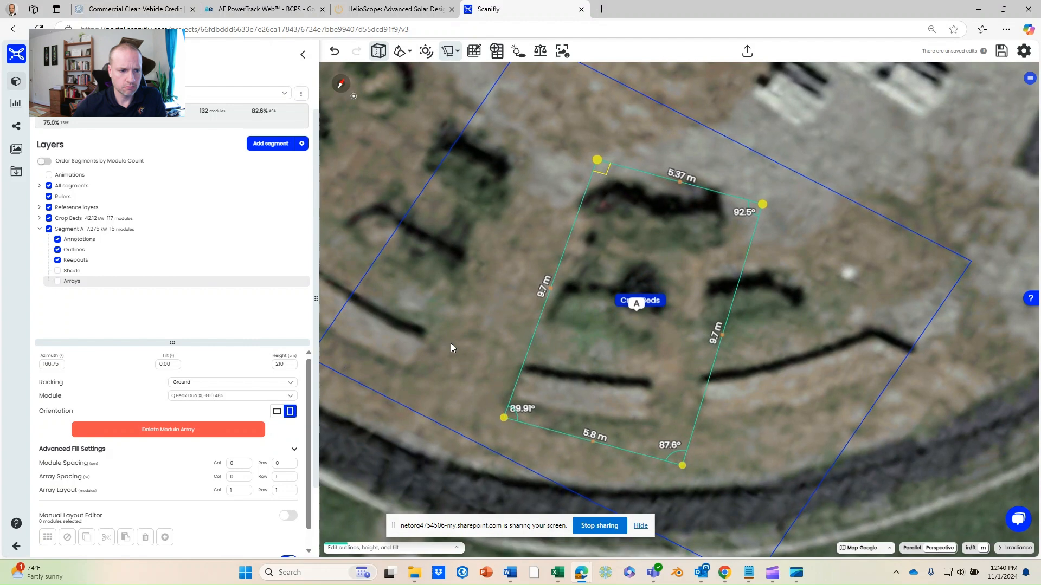
pyautogui.click(285, 477)
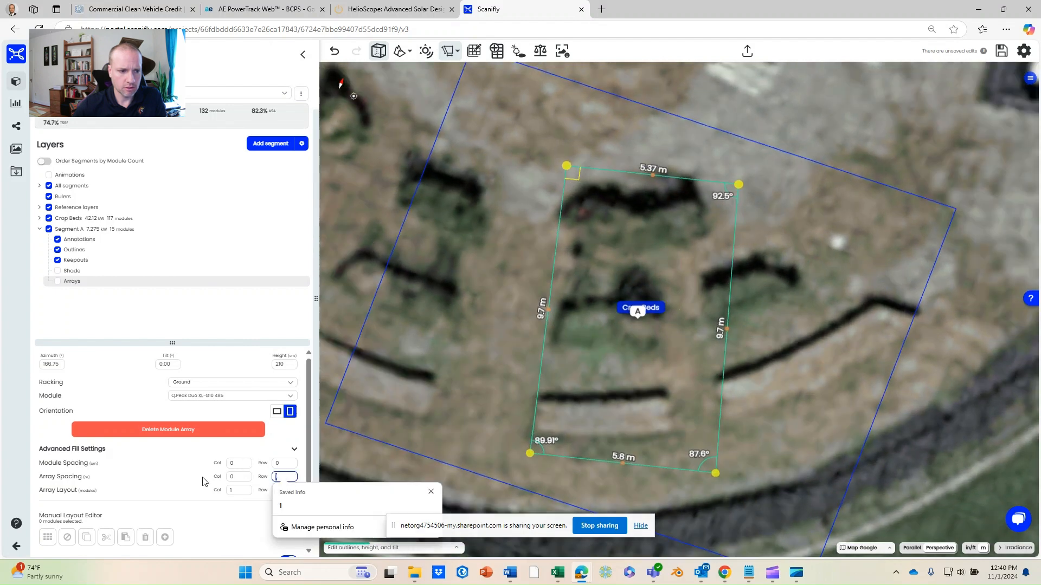
# Step: Show Segment A's arrays, hide its keepouts, outlines and annotations, and switch the view to parallel projection
pyautogui.click(58, 282)
pyautogui.click(57, 260)
pyautogui.click(57, 250)
pyautogui.click(57, 240)
pyautogui.moveTo(473, 304); pyautogui.dragTo(630, 415)
pyautogui.click(908, 549)
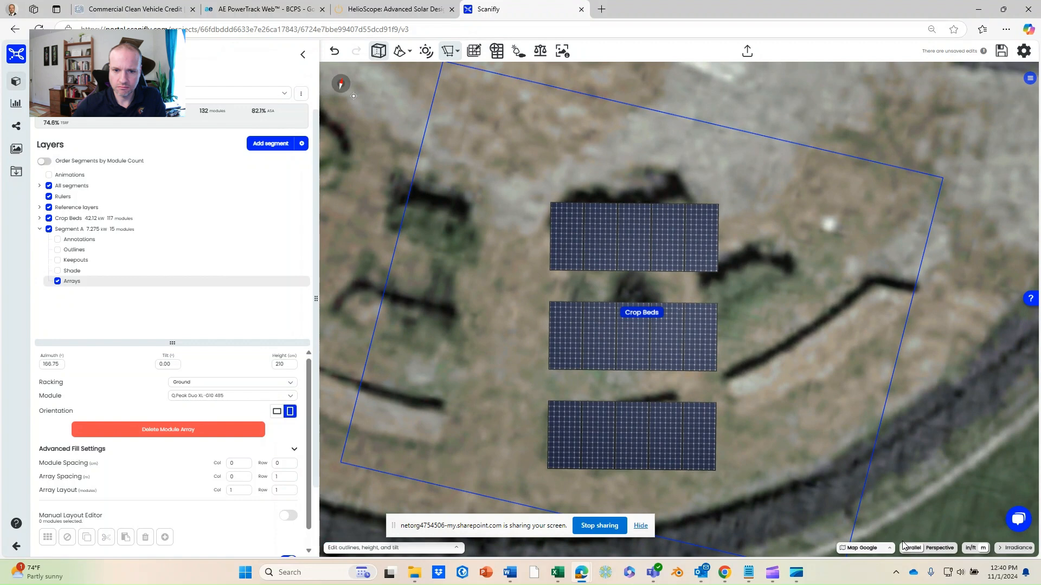
pyautogui.moveTo(496, 357); pyautogui.dragTo(369, 326)
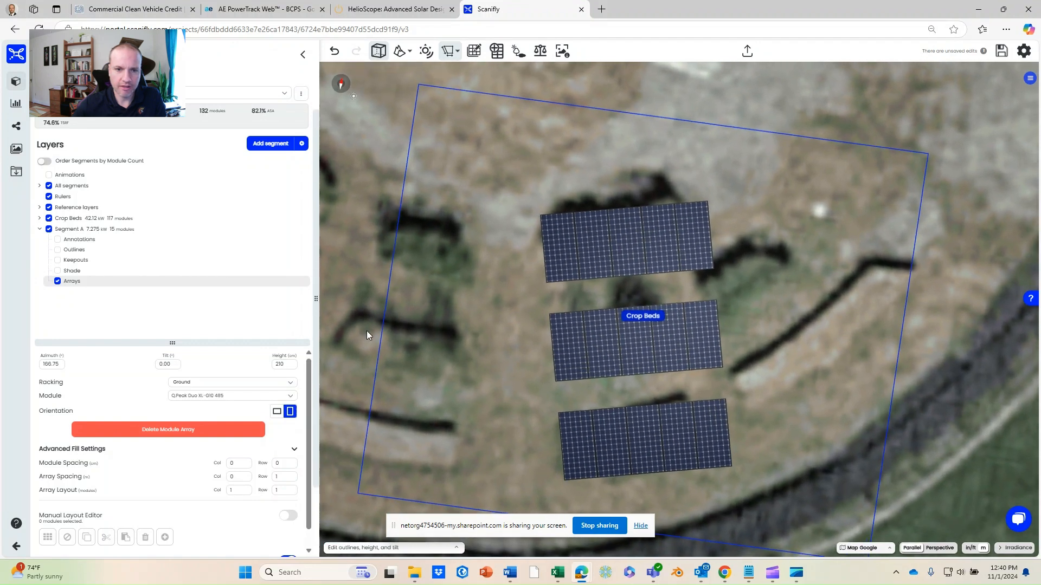
# Step: Set the row array spacing of Segment A to 1.2 m
pyautogui.click(282, 475)
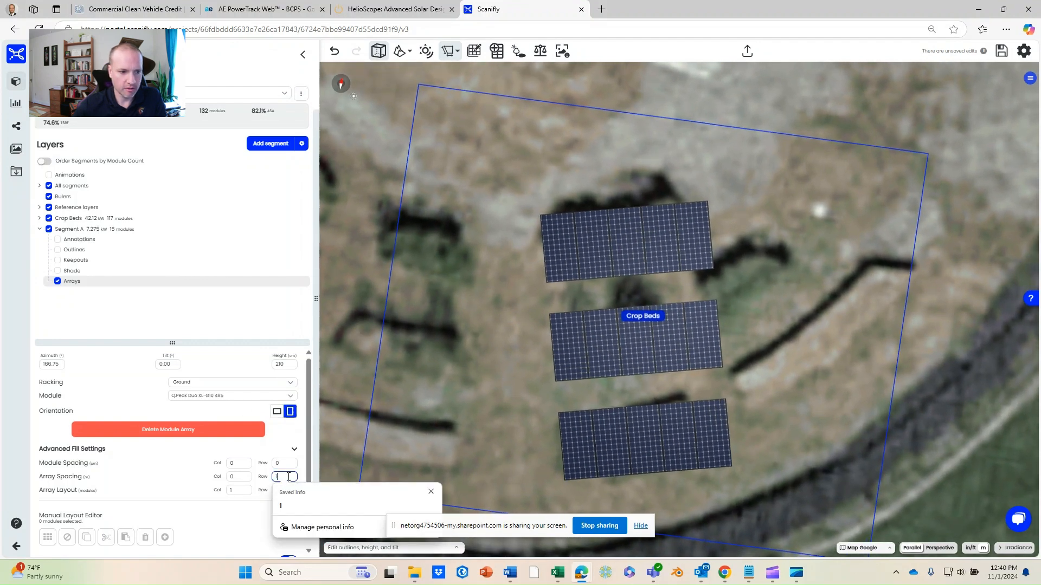
pyautogui.write('1')
pyautogui.press('BackSpace')
pyautogui.press('BackSpace')
pyautogui.write('.2')
pyautogui.press('Return')
pyautogui.moveTo(576, 441); pyautogui.dragTo(302, 294)
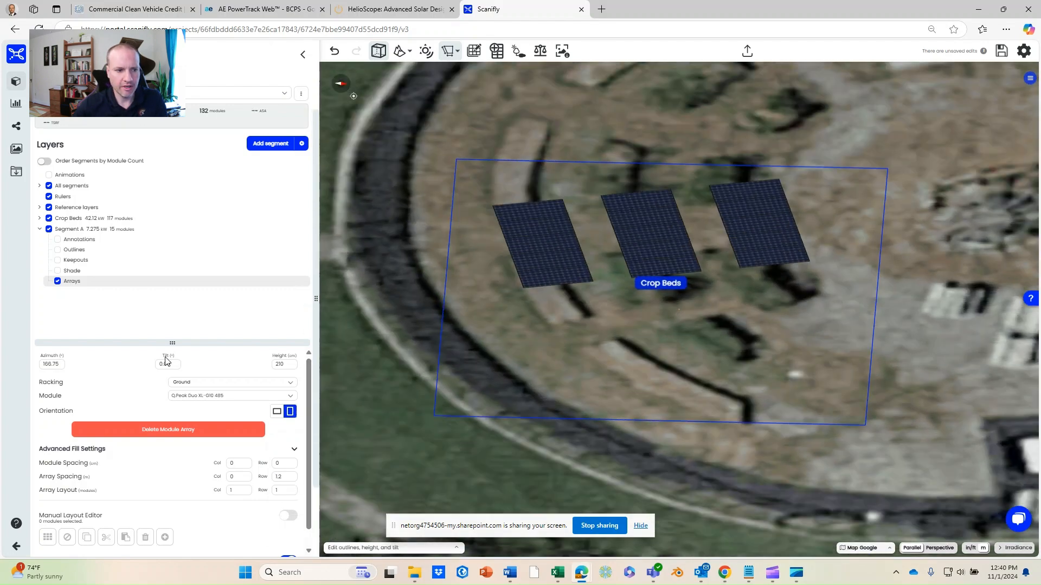
# Step: Set Segment A's array tilt to 10 degrees and its azimuth to 160 degrees
pyautogui.click(167, 364)
pyautogui.write('10')
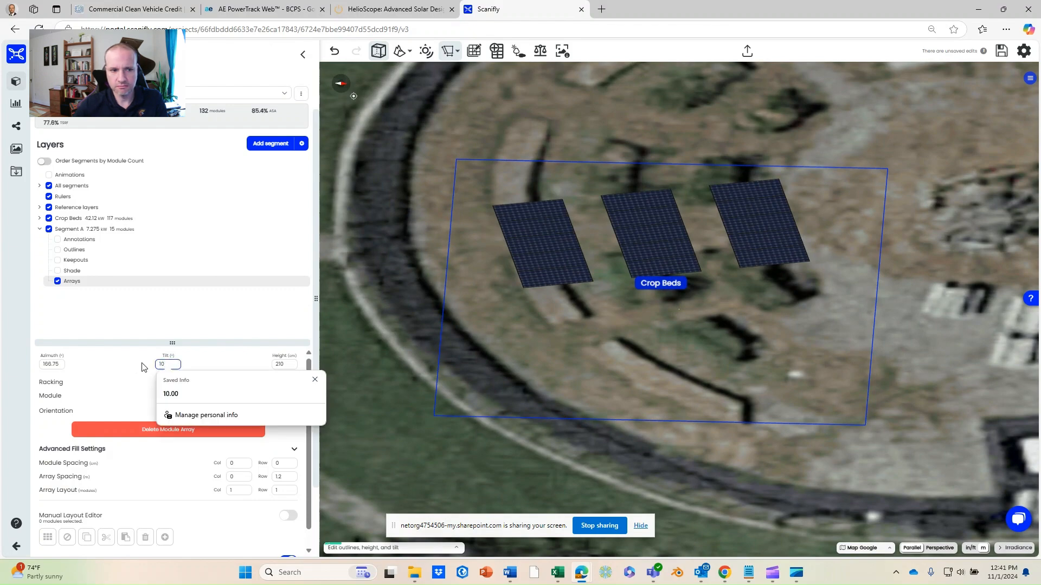
pyautogui.press('Tab')
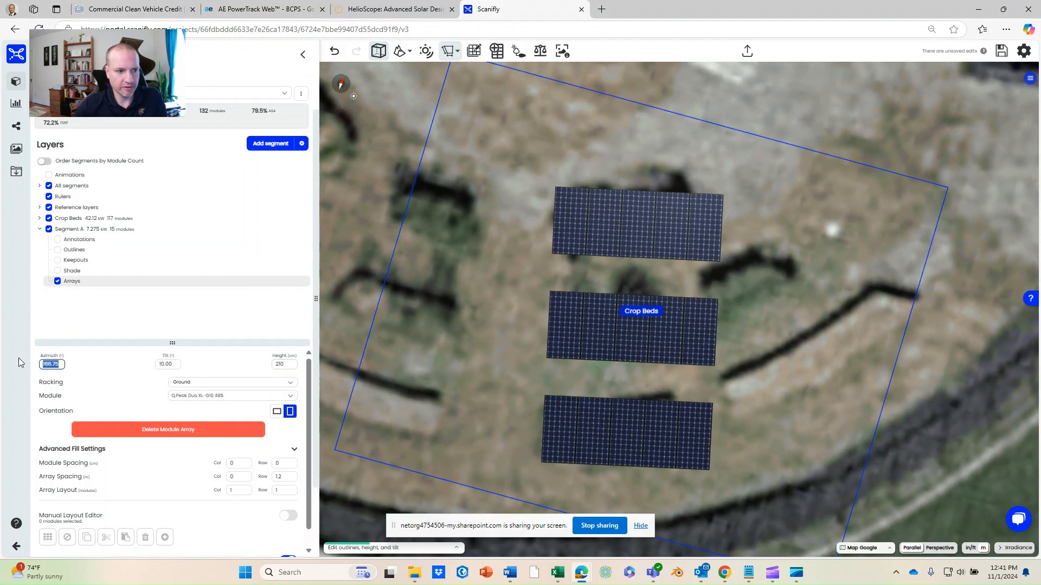
pyautogui.write('160')
pyautogui.press('Return')
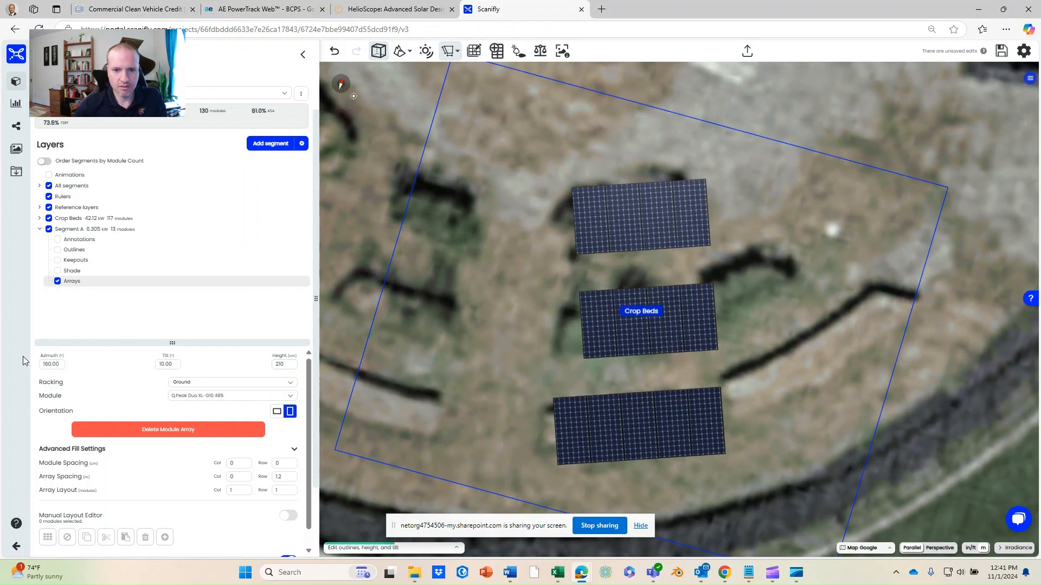
# Step: Move Segment A's northwestern corner outward to make the northern edge about 6.25 m long, and hide the outlines again
pyautogui.click(57, 249)
pyautogui.moveTo(561, 173); pyautogui.dragTo(529, 169)
pyautogui.moveTo(473, 337); pyautogui.dragTo(472, 385)
pyautogui.scroll(-2, 479, 385)
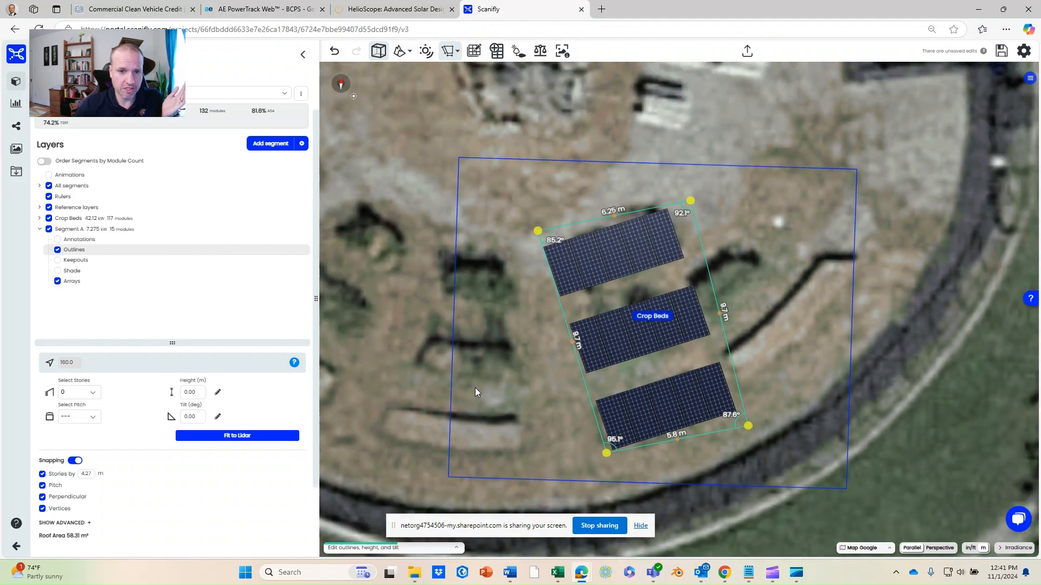
pyautogui.click(58, 250)
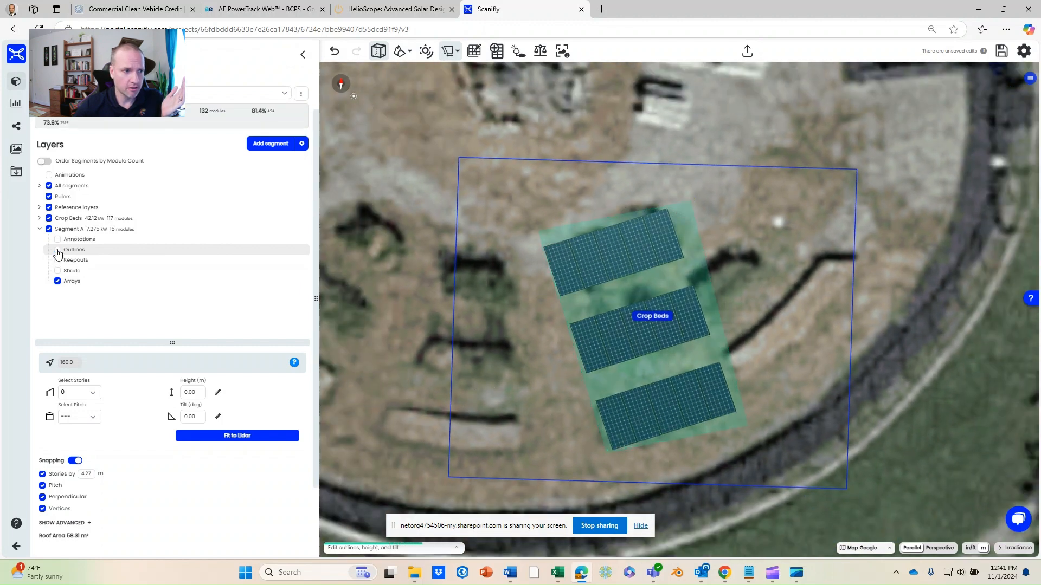
# Step: Hide the annotations, outlines and keepouts of Crop Beds and show its shade viewsheds around the module rows
pyautogui.click(62, 219)
pyautogui.click(39, 219)
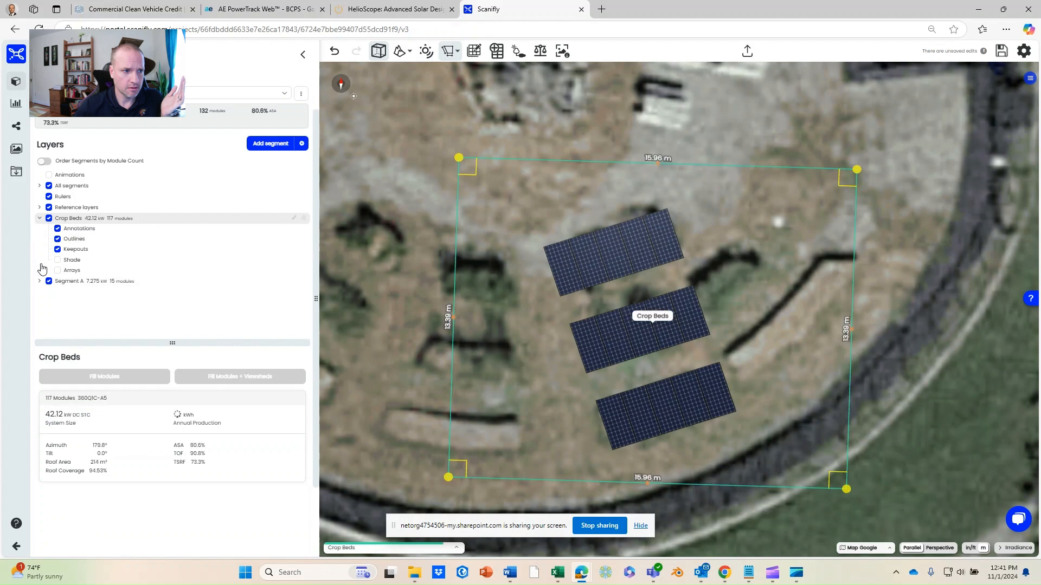
pyautogui.click(57, 239)
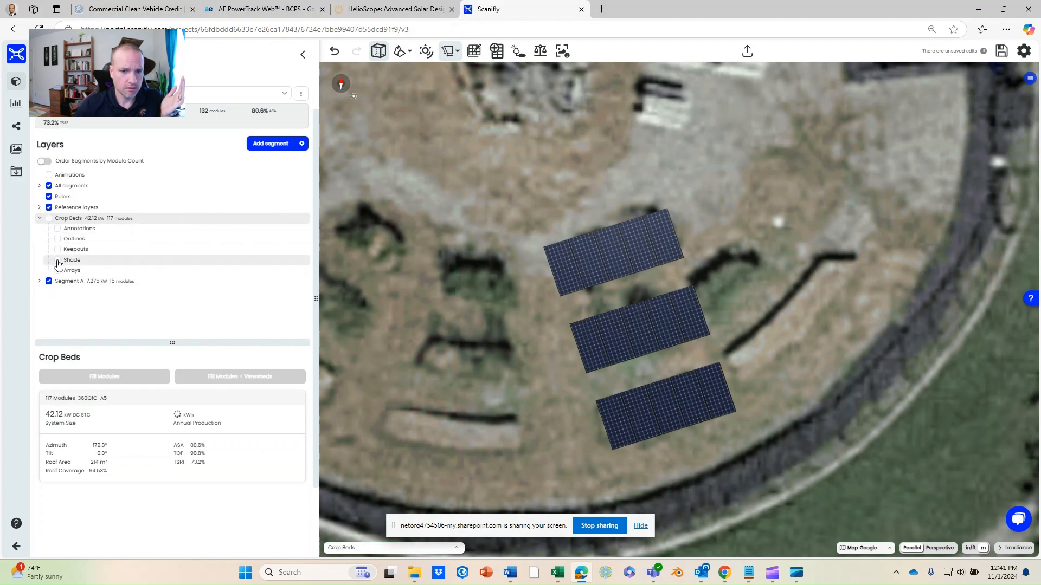
pyautogui.click(58, 261)
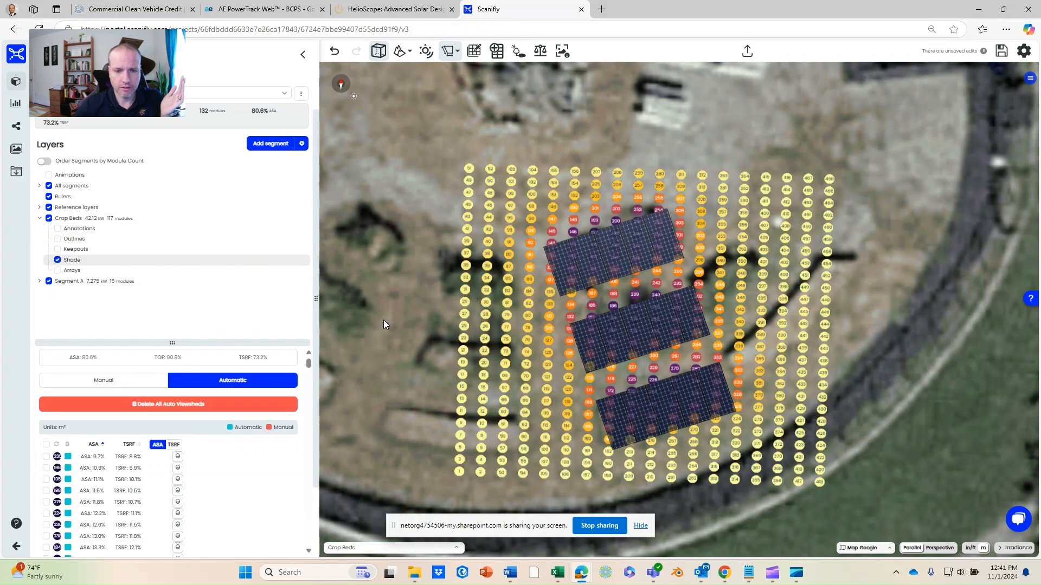
pyautogui.moveTo(420, 332); pyautogui.dragTo(500, 330)
pyautogui.scroll(3, 499, 330)
pyautogui.moveTo(533, 387); pyautogui.dragTo(447, 411)
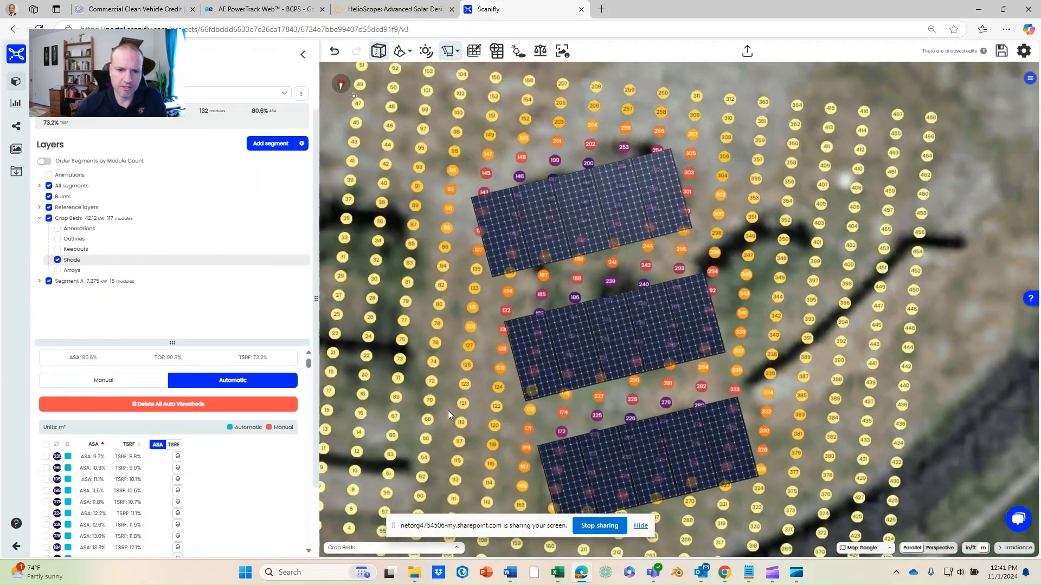
# Step: Hide Segment A and inspect the ASA and TSRF values of the Crop Beds viewsheds beneath the module rows
pyautogui.click(39, 281)
pyautogui.click(57, 281)
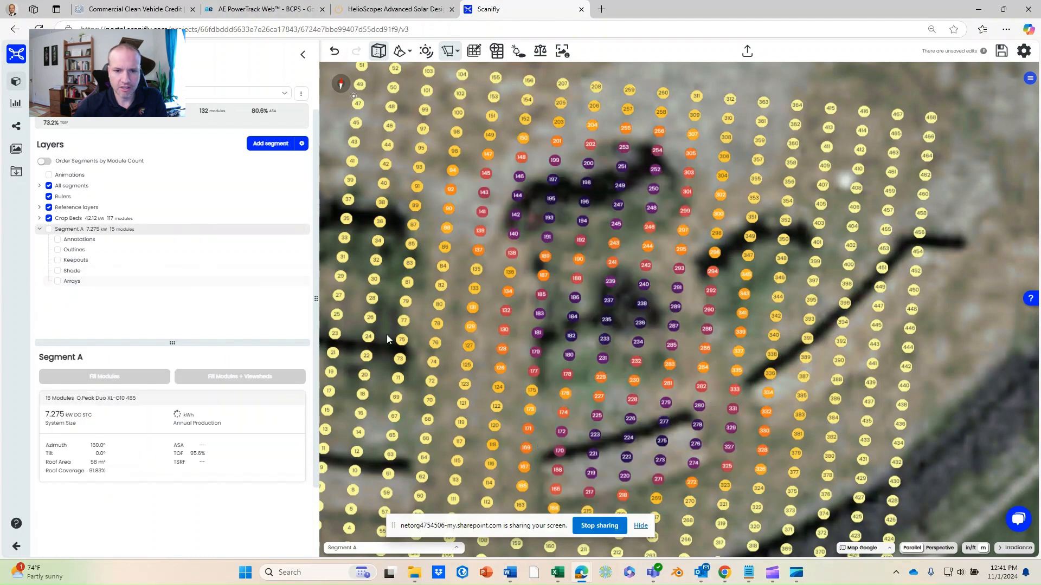
pyautogui.scroll(2, 525, 404)
pyautogui.moveTo(472, 403); pyautogui.dragTo(504, 300, button='right')
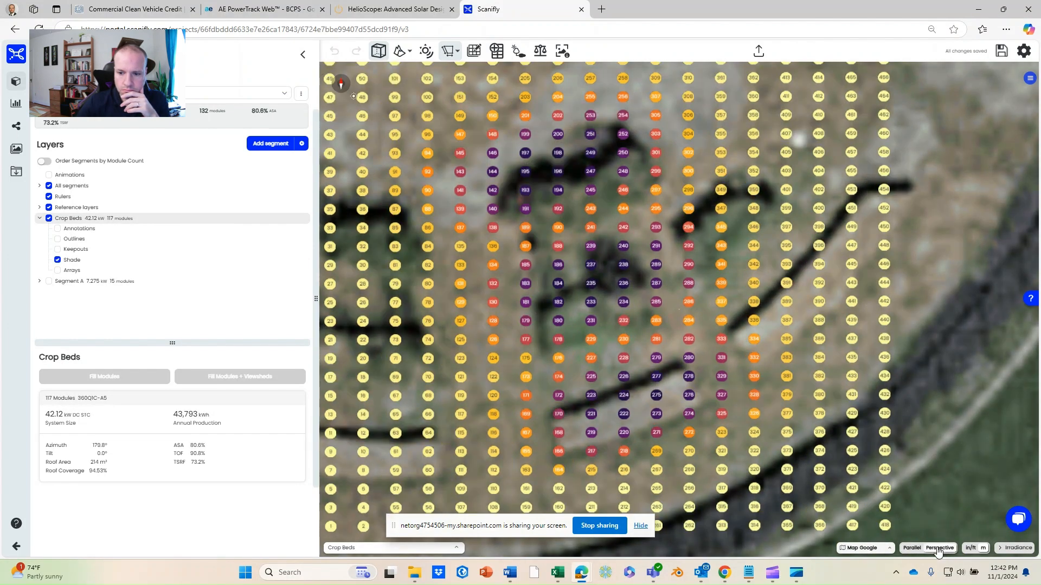
pyautogui.moveTo(656, 398)
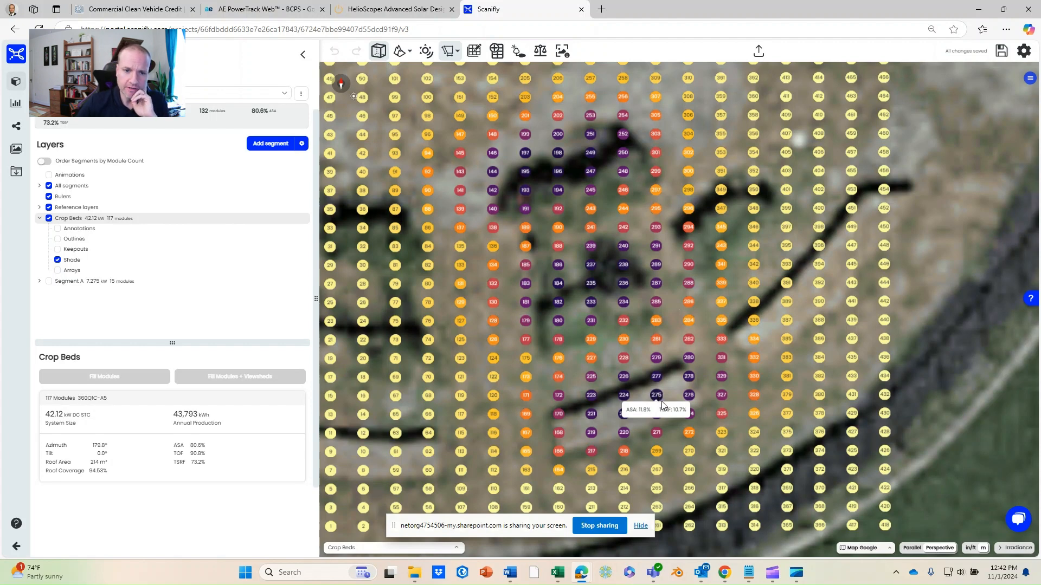
pyautogui.moveTo(624, 305)
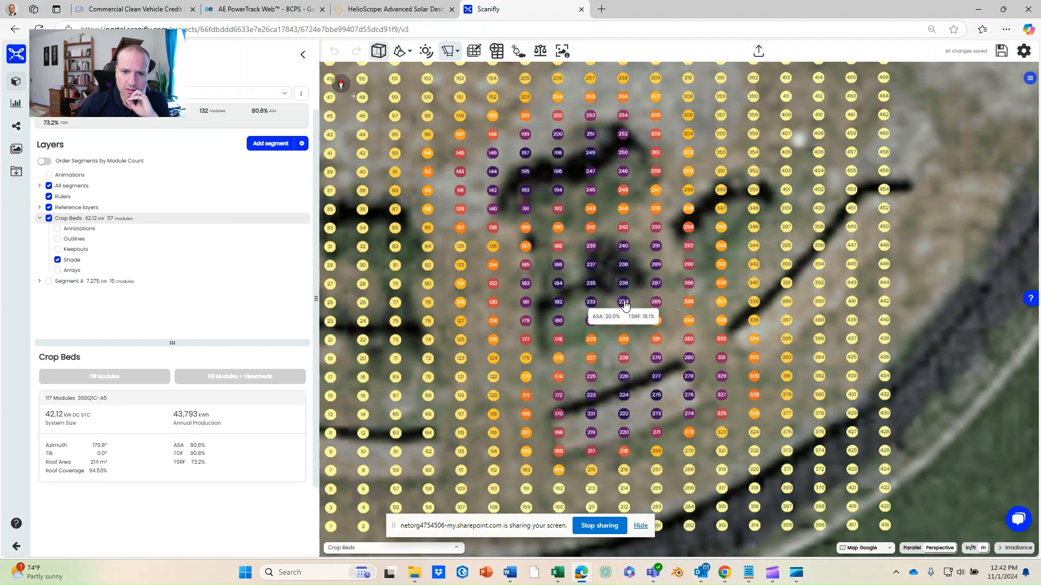
pyautogui.moveTo(590, 286)
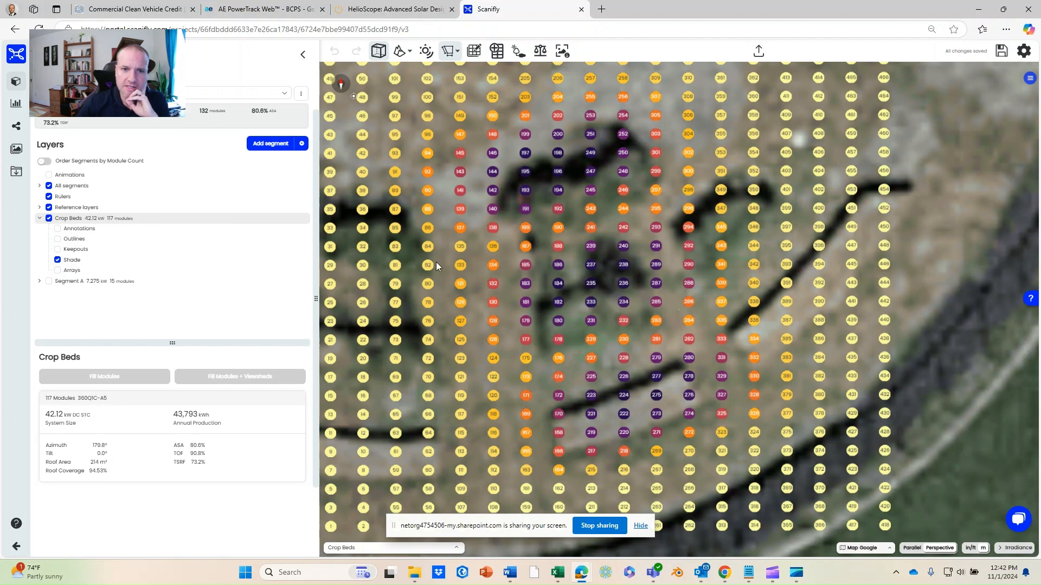
# Step: Show Segment A's arrays over the viewsheds and examine how the module rows and gaps line up with the shaded points
pyautogui.click(38, 281)
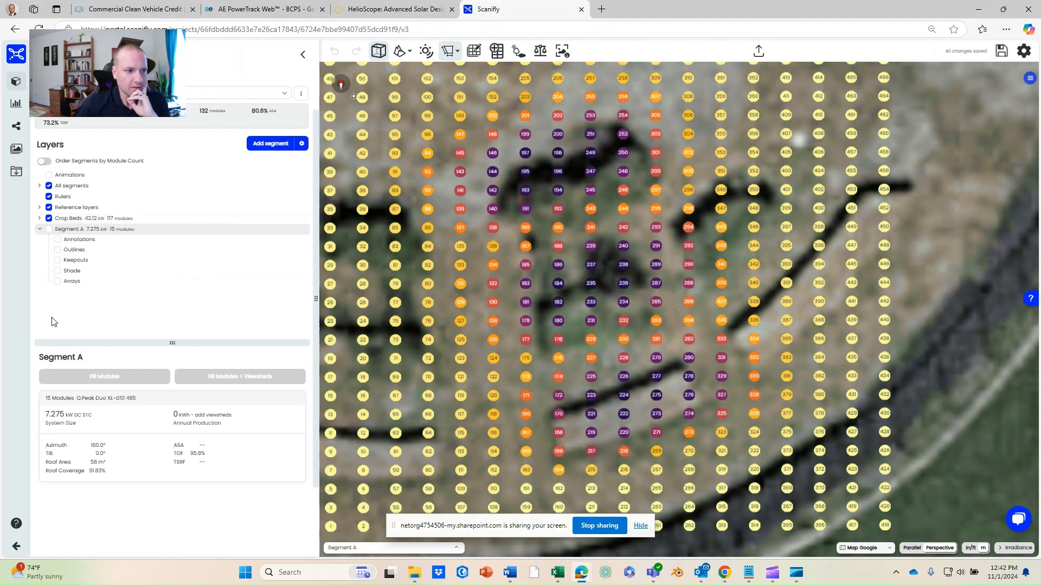
pyautogui.click(58, 281)
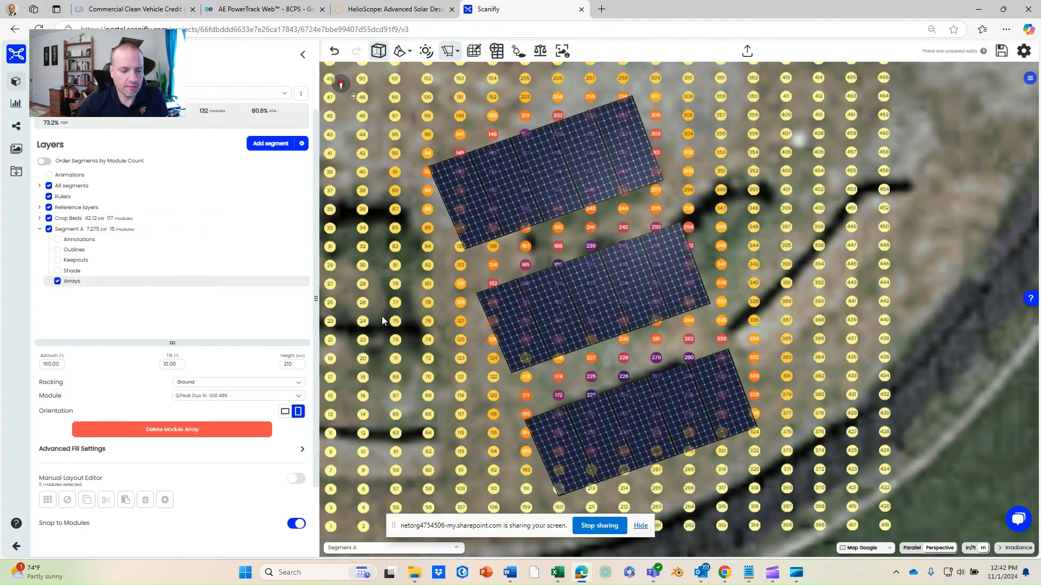
pyautogui.keyDown('shift'); pyautogui.moveTo(382, 323); pyautogui.dragTo(618, 415); pyautogui.keyUp('shift')
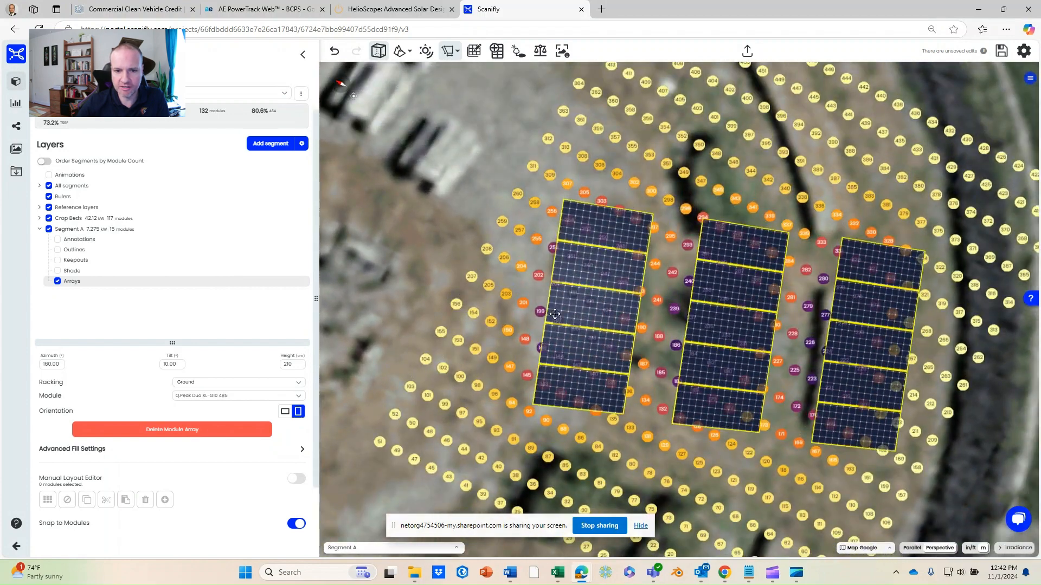
pyautogui.moveTo(688, 321)
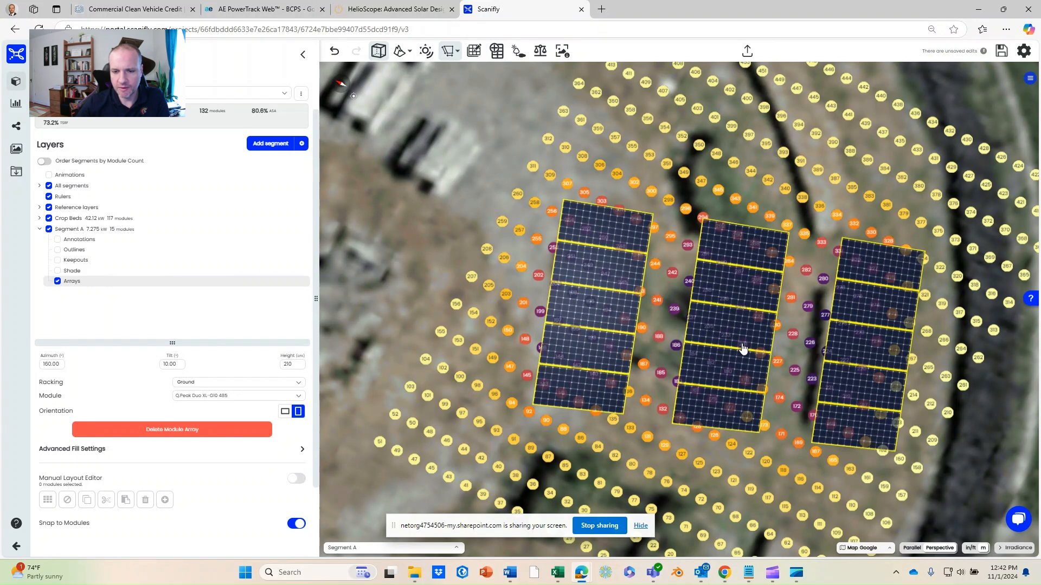
pyautogui.moveTo(743, 348)
pyautogui.moveTo(705, 441); pyautogui.dragTo(546, 415)
pyautogui.scroll(-3, 532, 411)
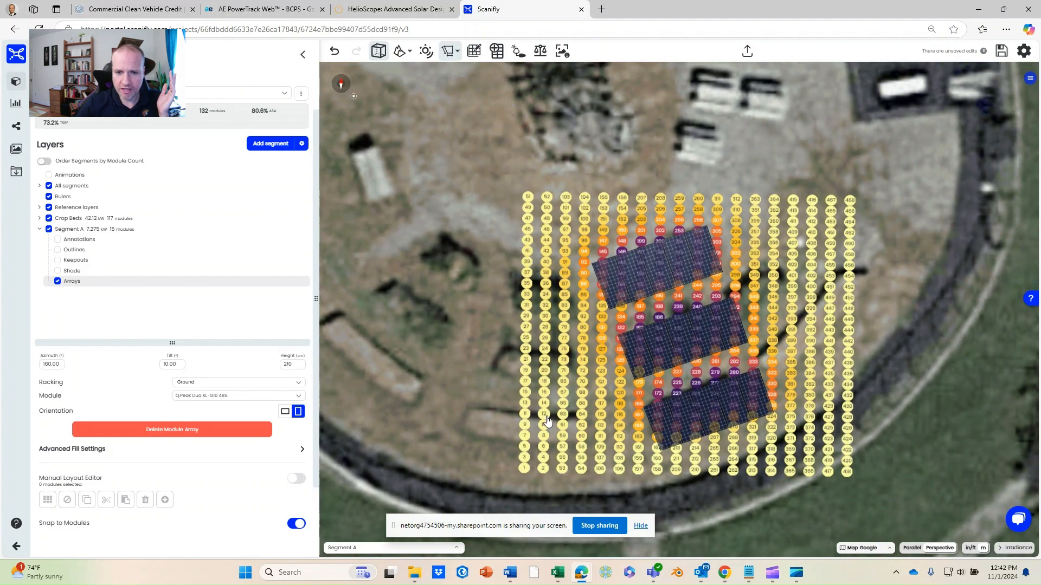
pyautogui.scroll(5, 497, 357)
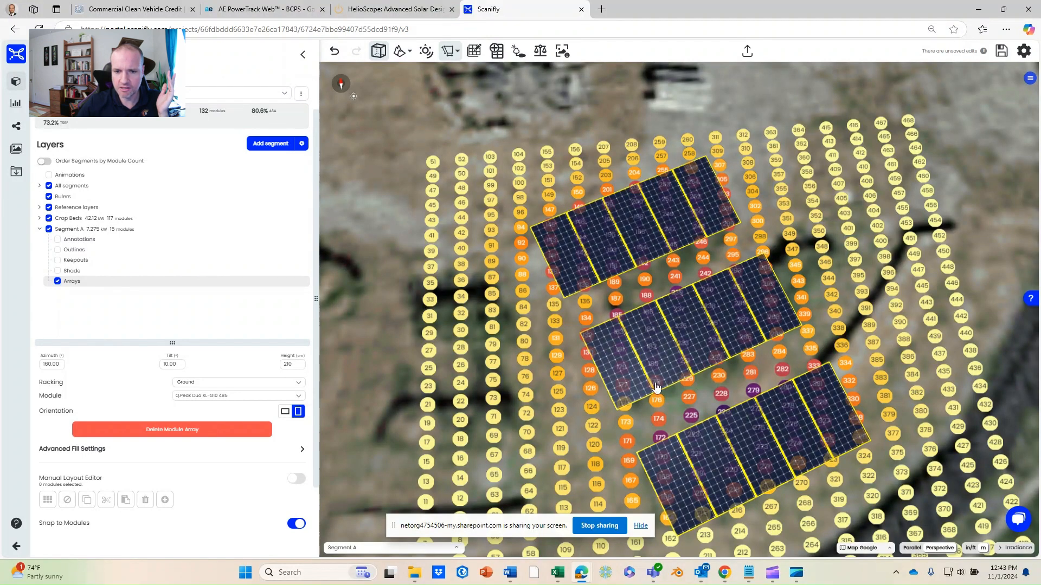
# Step: Open the shade simulator, set the date to 06/27 and the time to 00:00, and play the day's shadows across the module rows
pyautogui.moveTo(367, 376)
pyautogui.mouseDown()
pyautogui.moveTo(383, 400)
pyautogui.moveTo(426, 327)
pyautogui.moveTo(379, 379)
pyautogui.mouseUp()
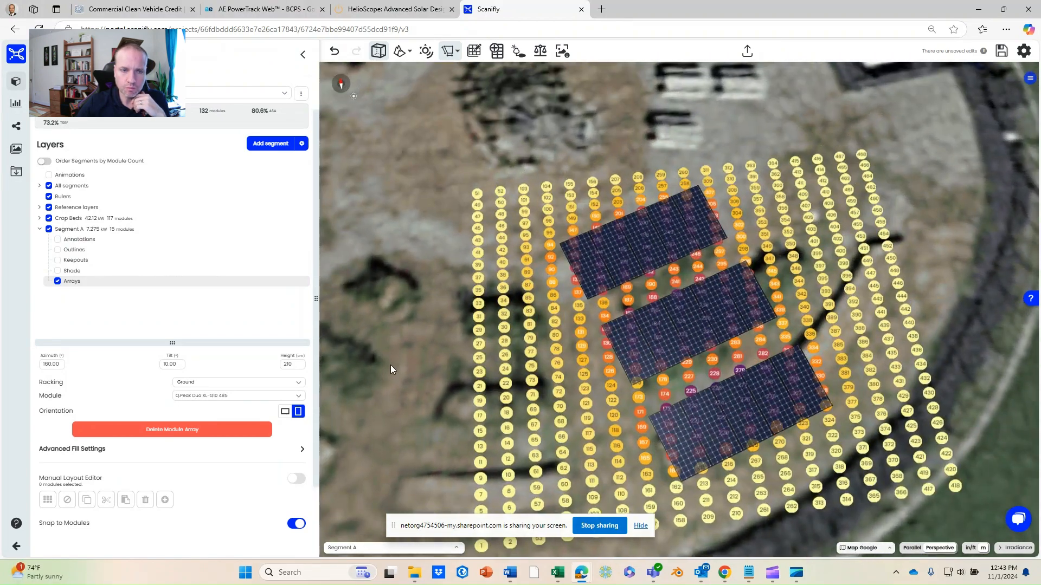
pyautogui.moveTo(424, 347); pyautogui.dragTo(424, 328)
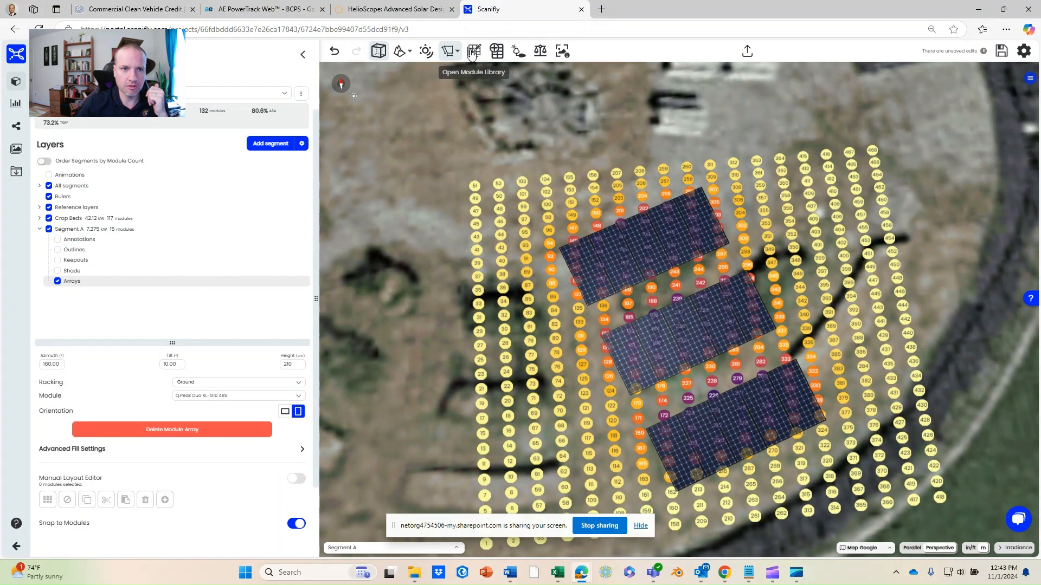
pyautogui.click(518, 53)
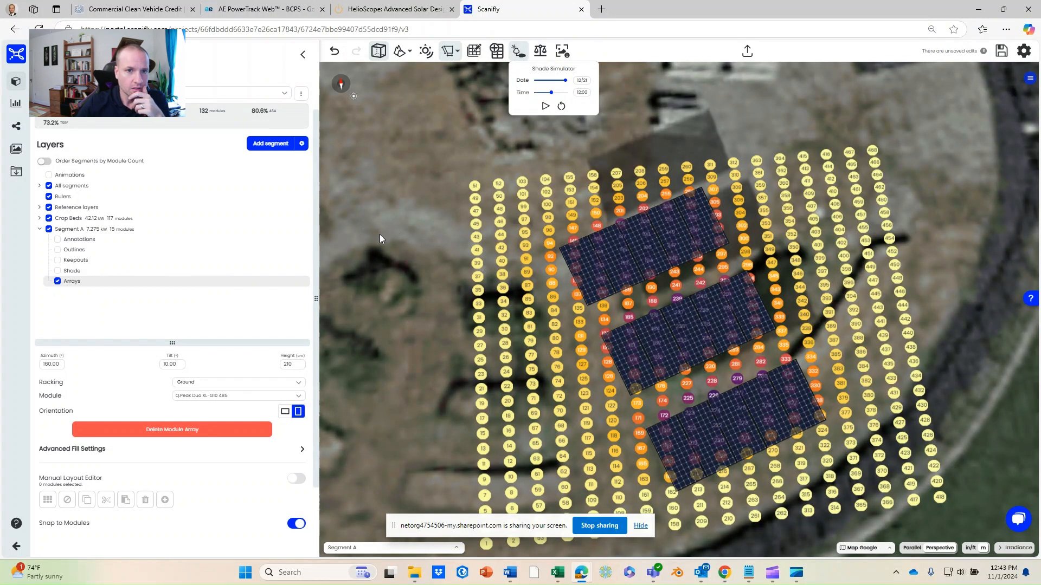
pyautogui.moveTo(564, 80); pyautogui.dragTo(523, 98)
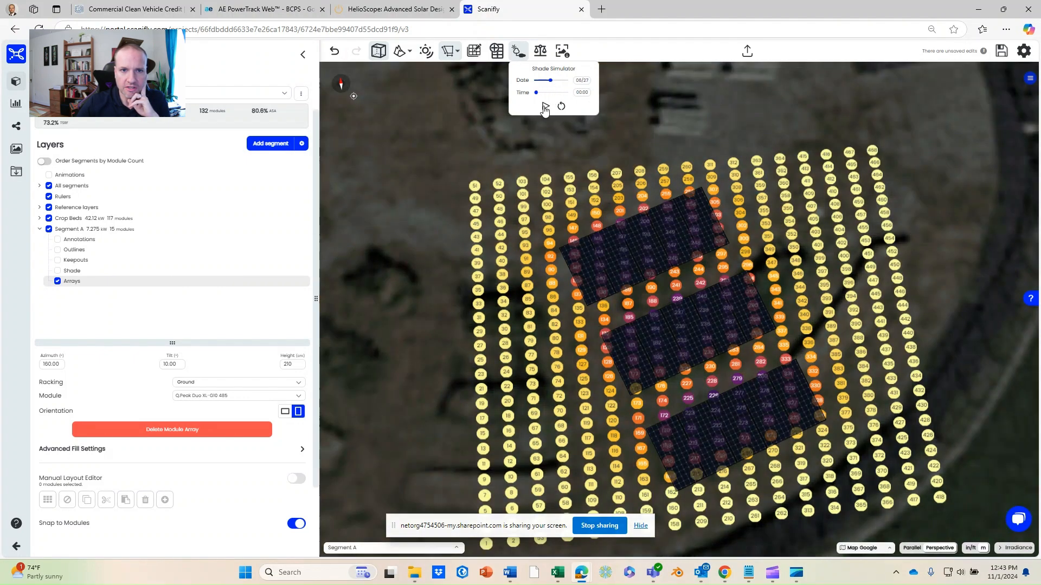
pyautogui.scroll(-3, 407, 245)
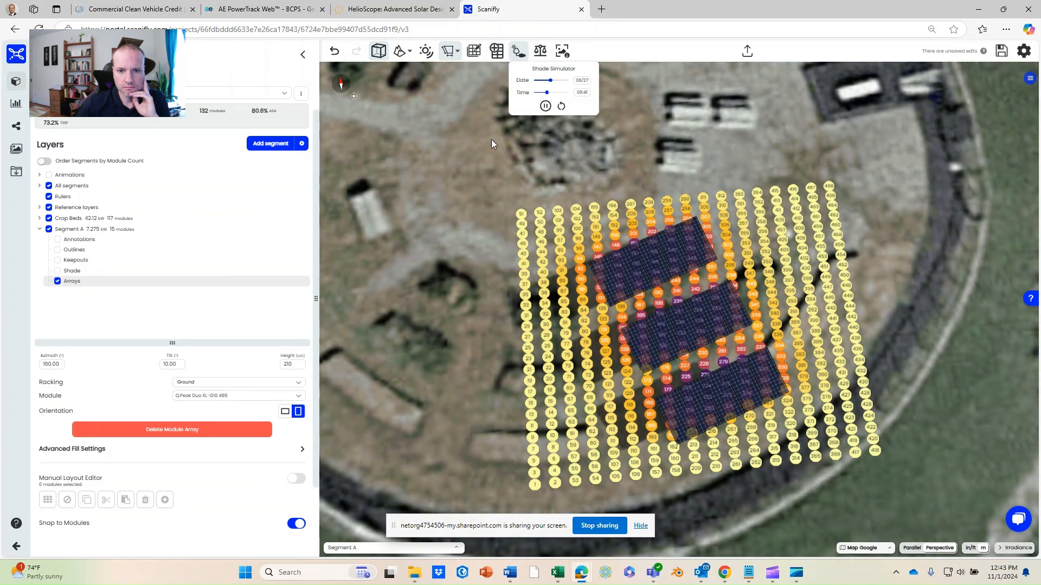
pyautogui.moveTo(482, 226); pyautogui.dragTo(541, 185)
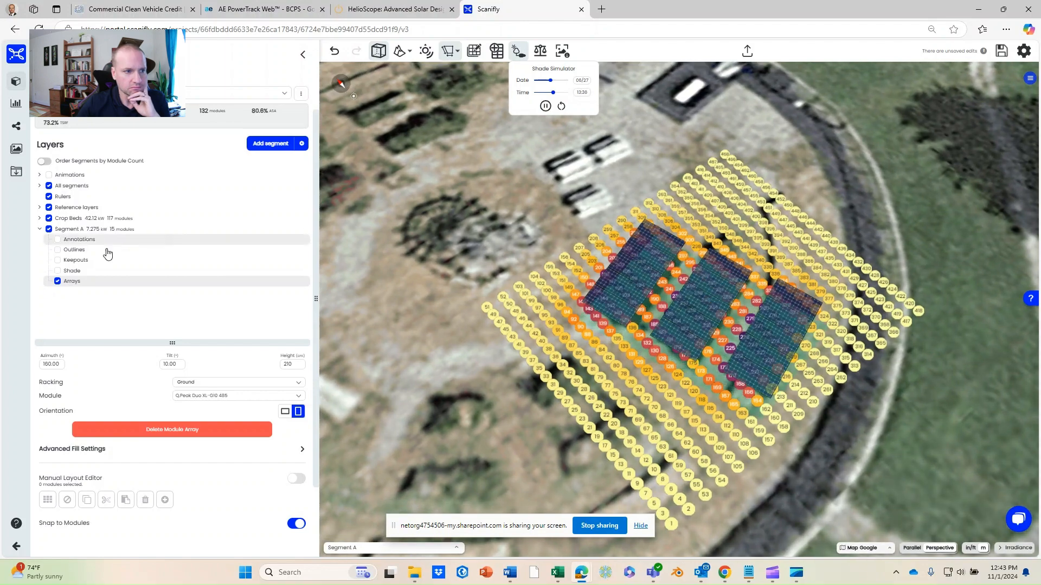
# Step: Hide the Crop Beds viewsheds and examine the shadows cast by the module rows at 10:25 on 06/27 from a low angle
pyautogui.click(65, 218)
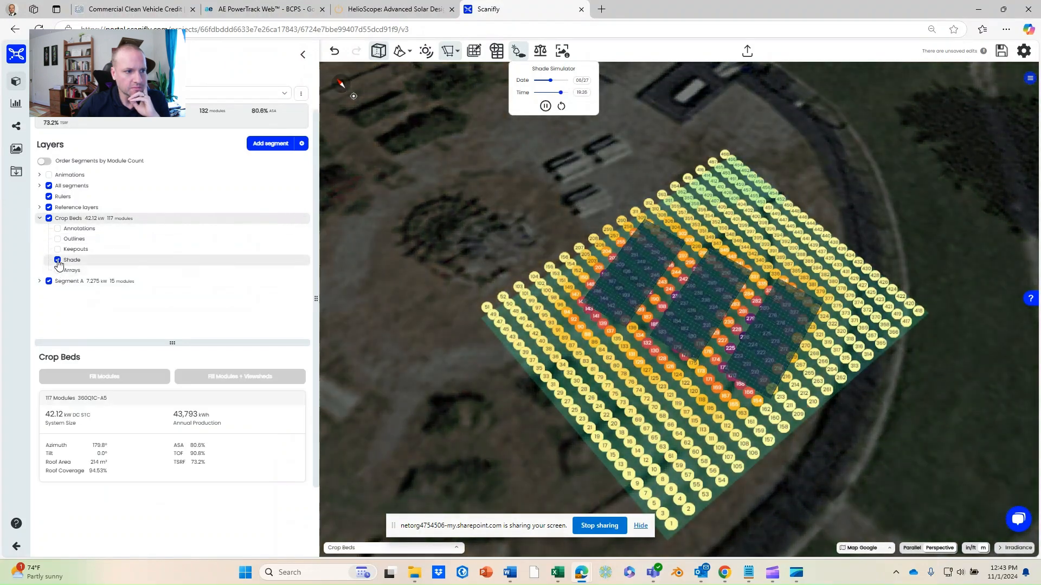
pyautogui.click(58, 260)
pyautogui.click(40, 281)
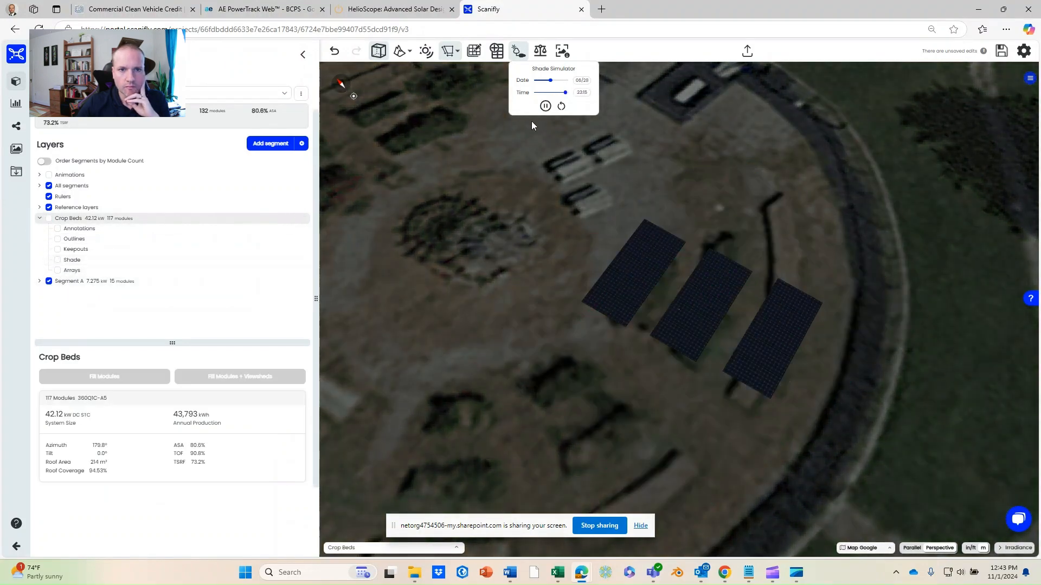
pyautogui.moveTo(566, 94); pyautogui.dragTo(548, 94)
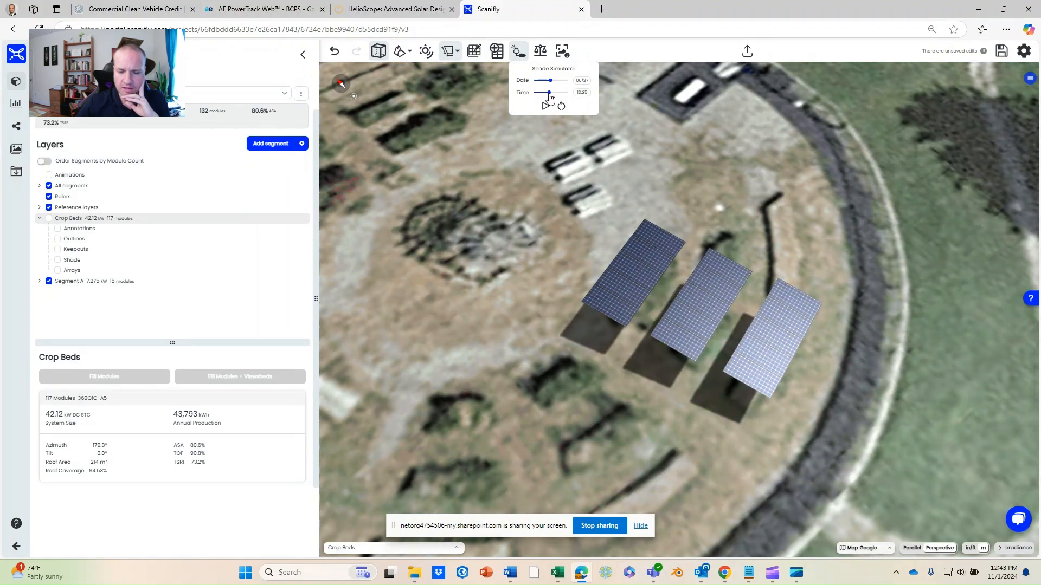
pyautogui.moveTo(572, 280); pyautogui.dragTo(610, 223)
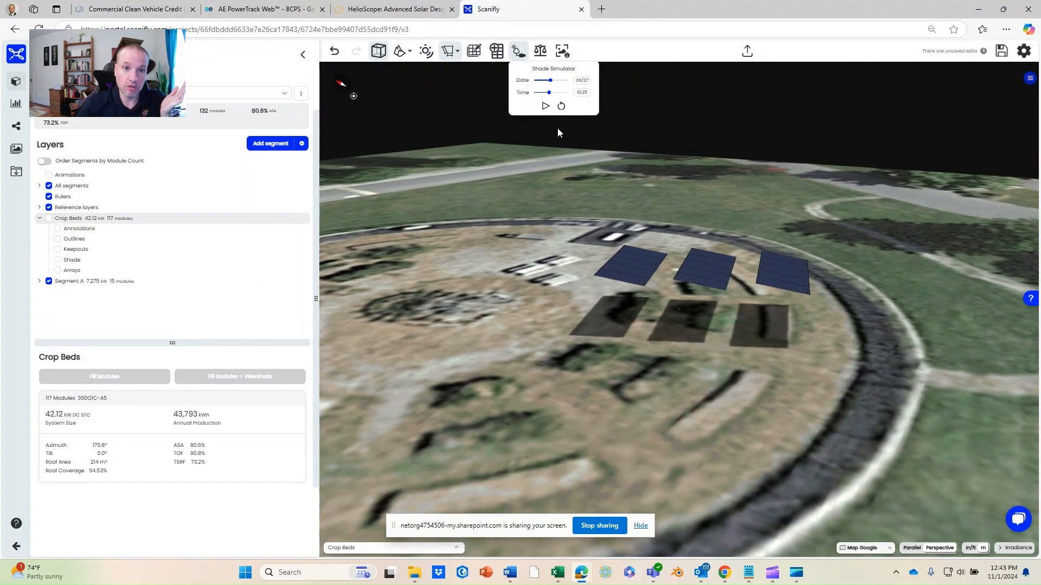
# Step: Compare the module rows' shadows at other dates and times, including 12/31 and 05/23, and close the shade simulator
pyautogui.moveTo(548, 92)
pyautogui.mouseDown()
pyautogui.moveTo(566, 82)
pyautogui.moveTo(549, 95)
pyautogui.mouseUp()
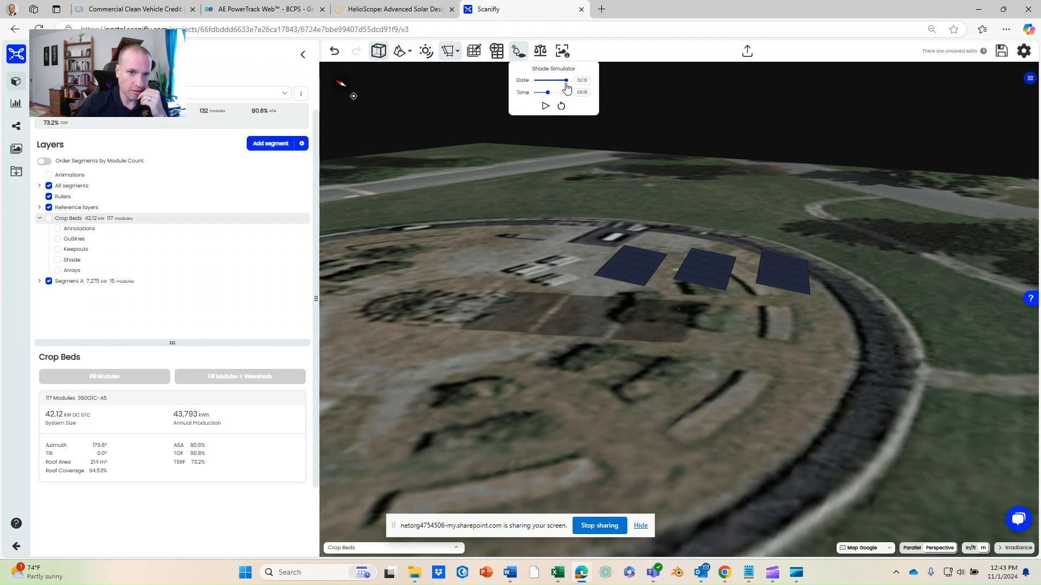
pyautogui.moveTo(567, 82)
pyautogui.mouseDown()
pyautogui.moveTo(547, 81)
pyautogui.moveTo(557, 93)
pyautogui.mouseUp()
pyautogui.moveTo(472, 249); pyautogui.dragTo(448, 252)
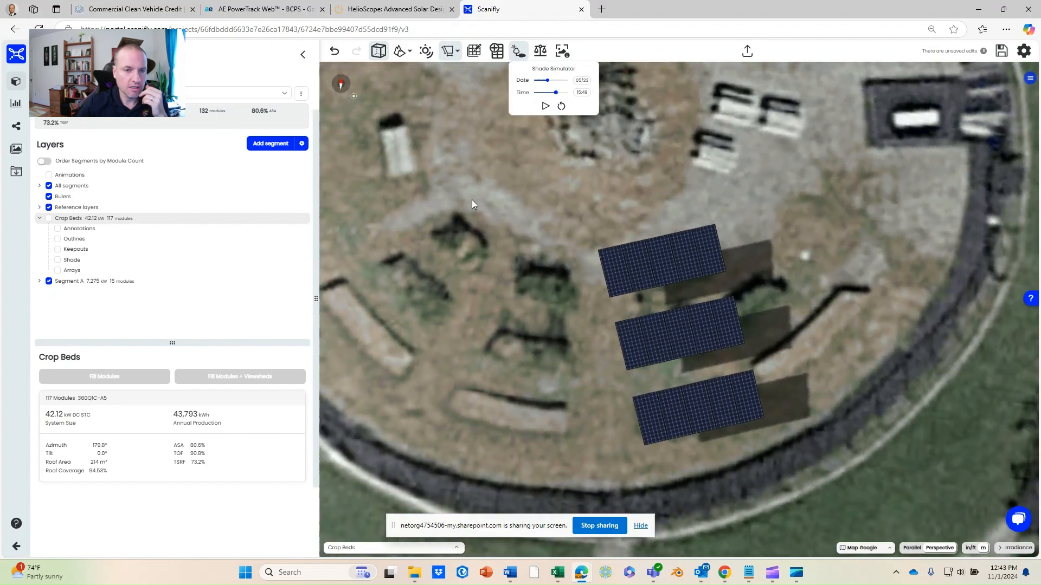
pyautogui.click(519, 50)
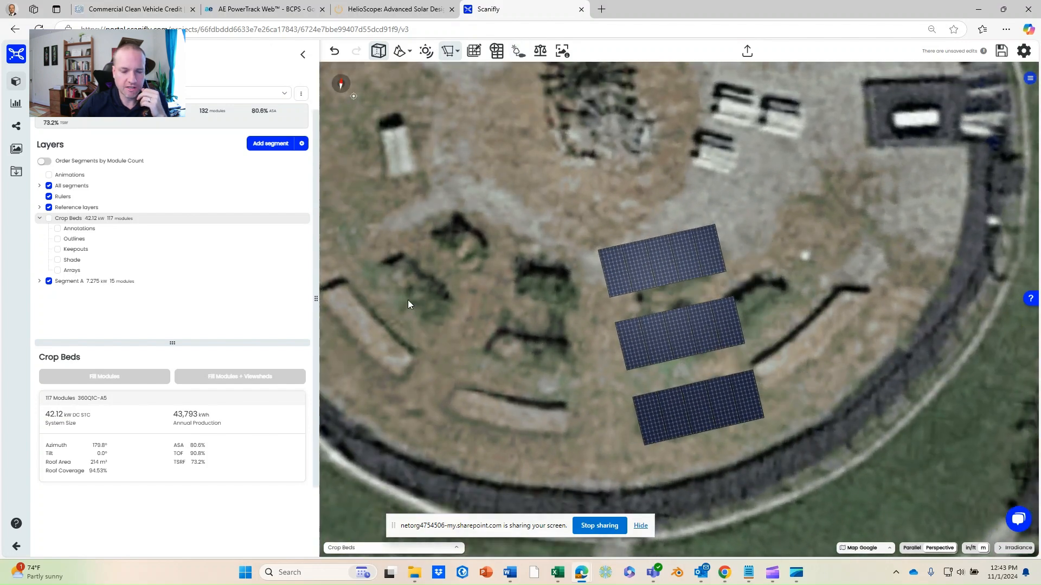
# Step: Rename Segment A as Array
pyautogui.click(68, 282)
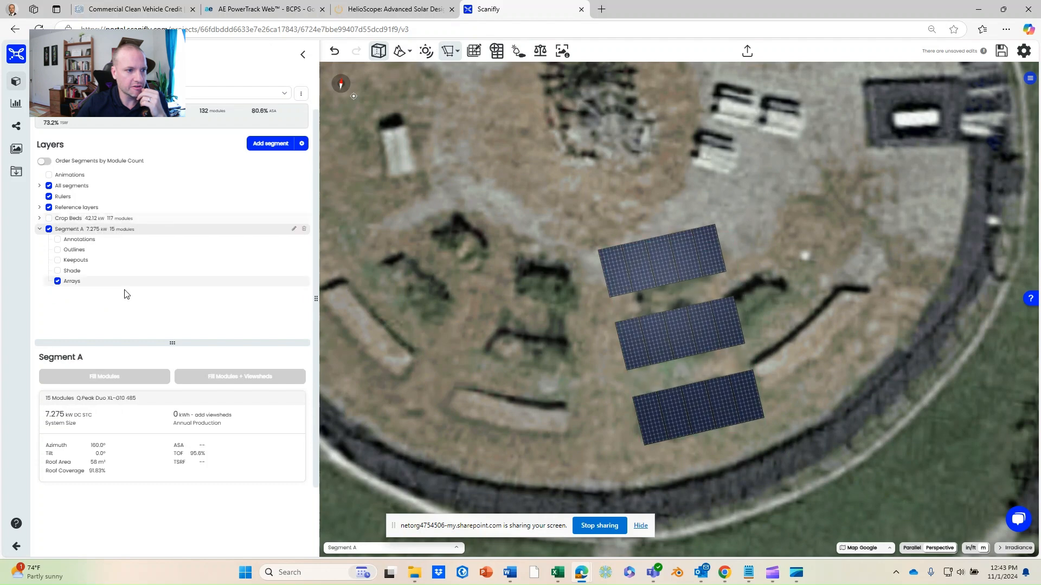
pyautogui.click(293, 228)
pyautogui.moveTo(88, 230); pyautogui.dragTo(54, 239)
pyautogui.write('Array')
pyautogui.press('Return')
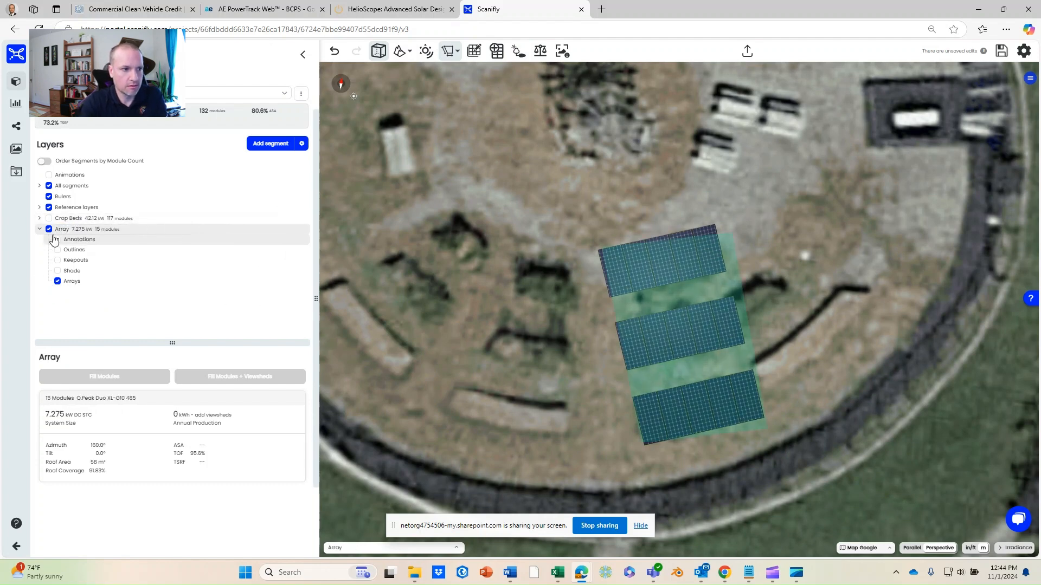
# Step: Set the height of the Crop Beds module array to 20 cm
pyautogui.click(40, 218)
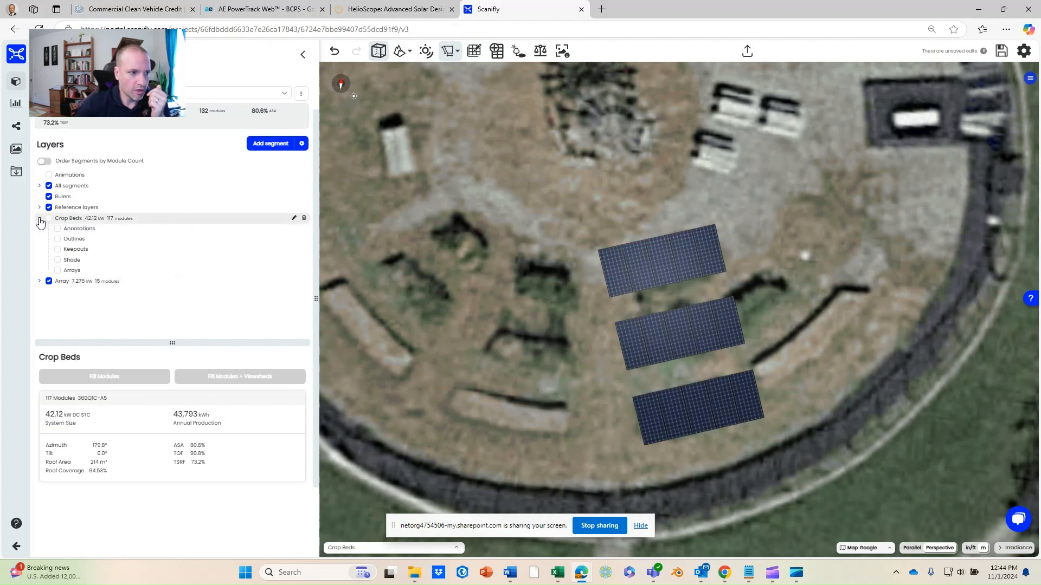
pyautogui.click(83, 270)
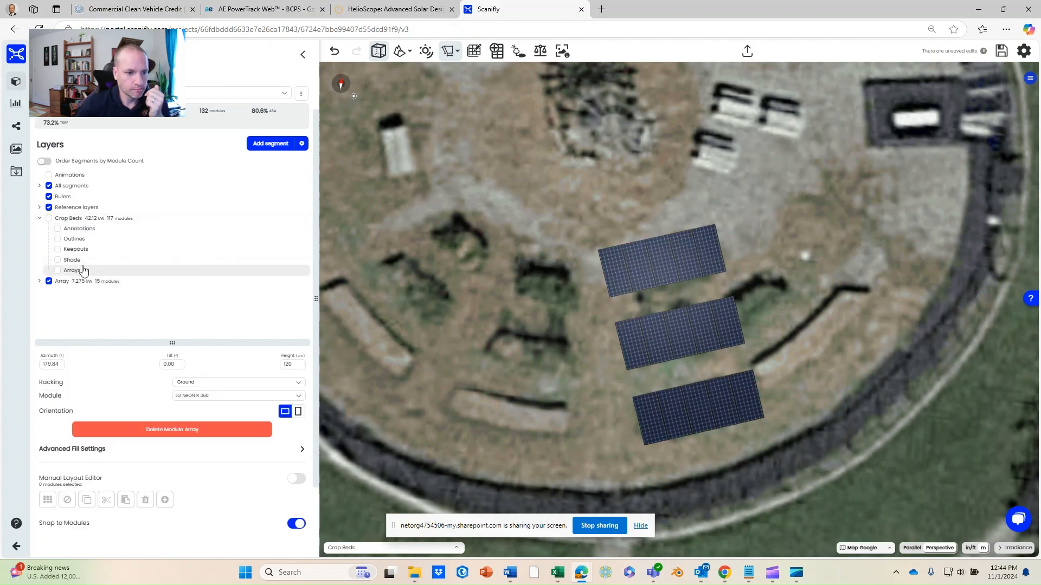
pyautogui.doubleClick(300, 366)
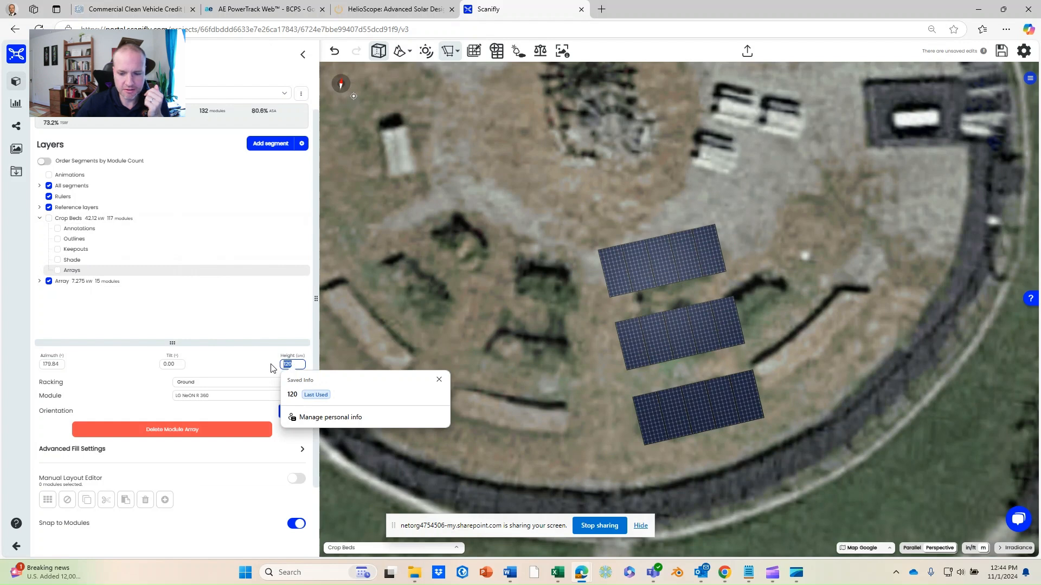
pyautogui.write('20')
pyautogui.click(271, 365)
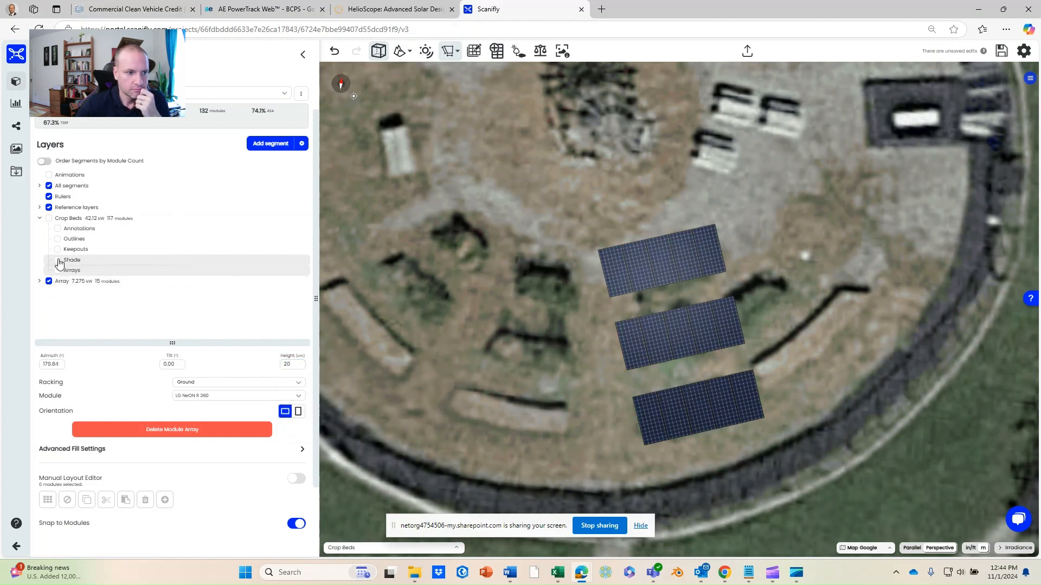
# Step: Show the Crop Beds shade viewsheds again and inspect their ASA and TSRF values under and between the module rows
pyautogui.click(58, 260)
pyautogui.moveTo(435, 314); pyautogui.dragTo(445, 316)
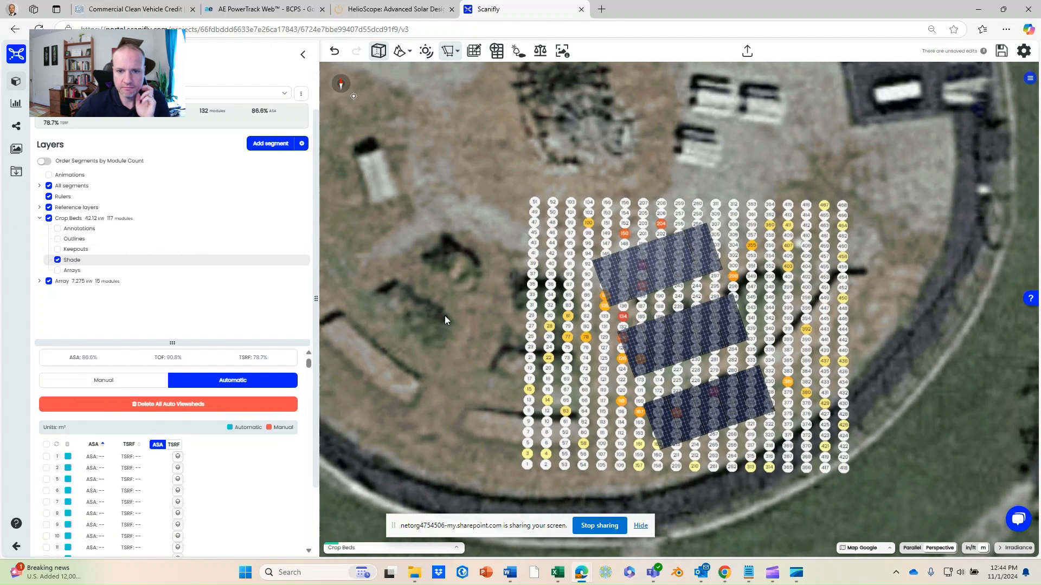
pyautogui.scroll(3, 475, 366)
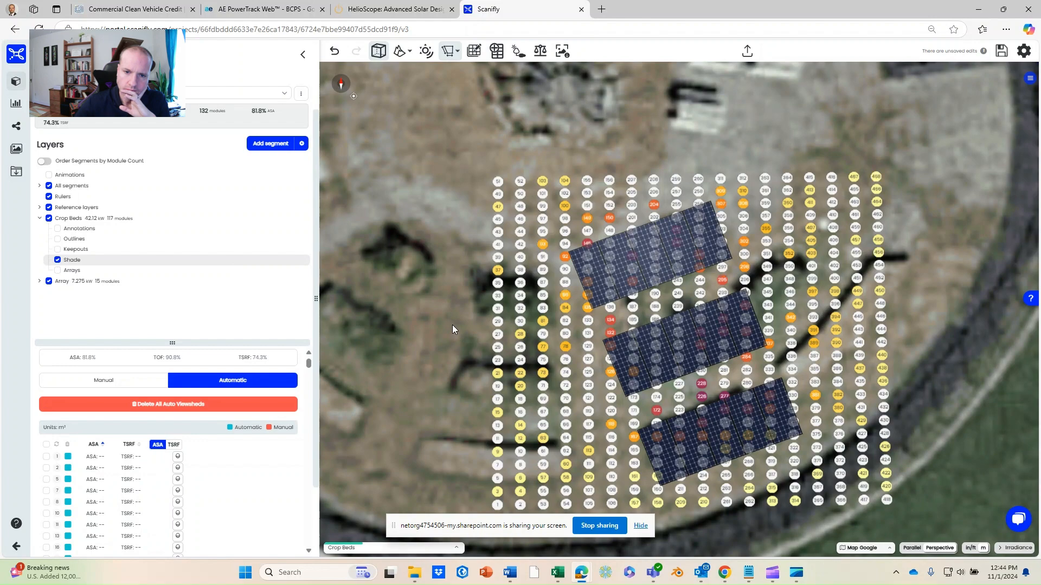
pyautogui.moveTo(444, 342)
pyautogui.mouseDown()
pyautogui.moveTo(491, 290)
pyautogui.moveTo(488, 274)
pyautogui.moveTo(447, 343)
pyautogui.mouseUp()
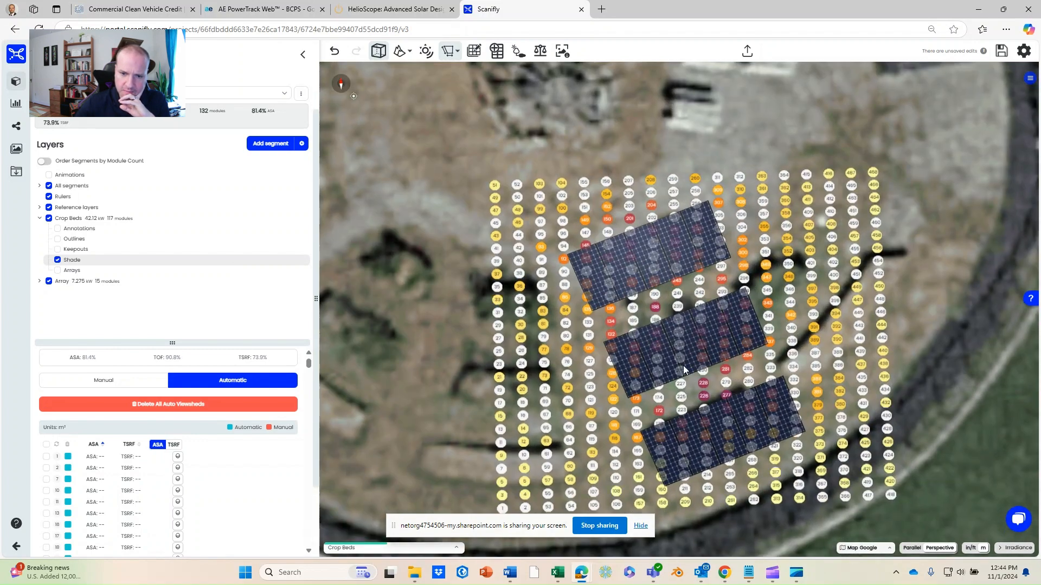
pyautogui.moveTo(700, 332)
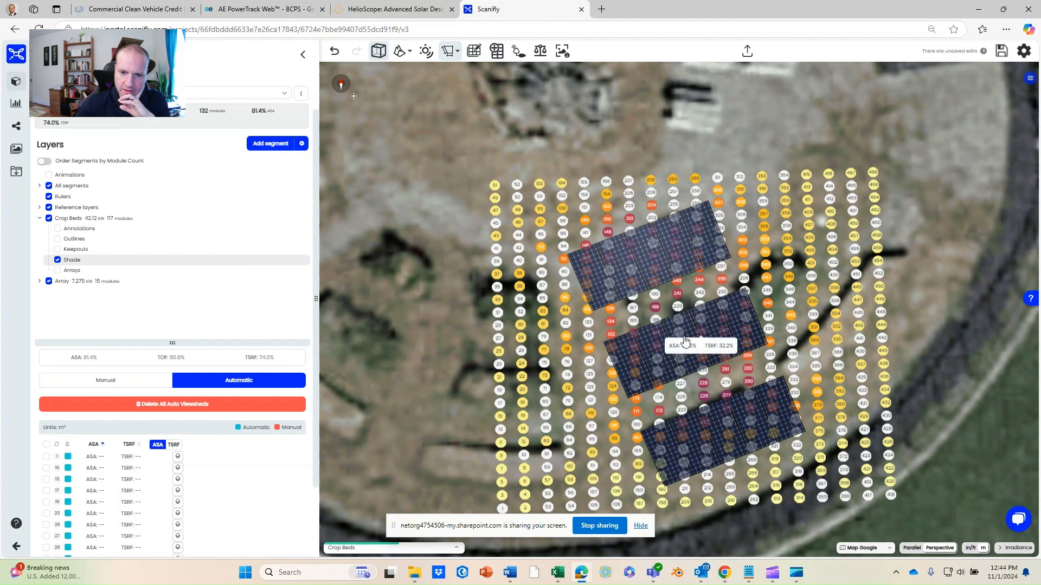
pyautogui.moveTo(658, 351)
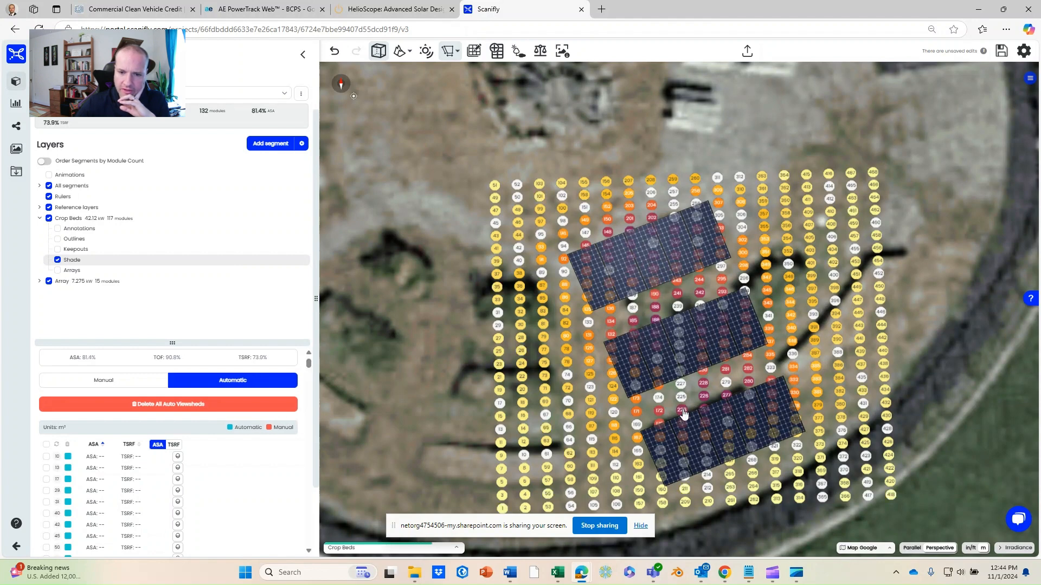
pyautogui.moveTo(682, 412)
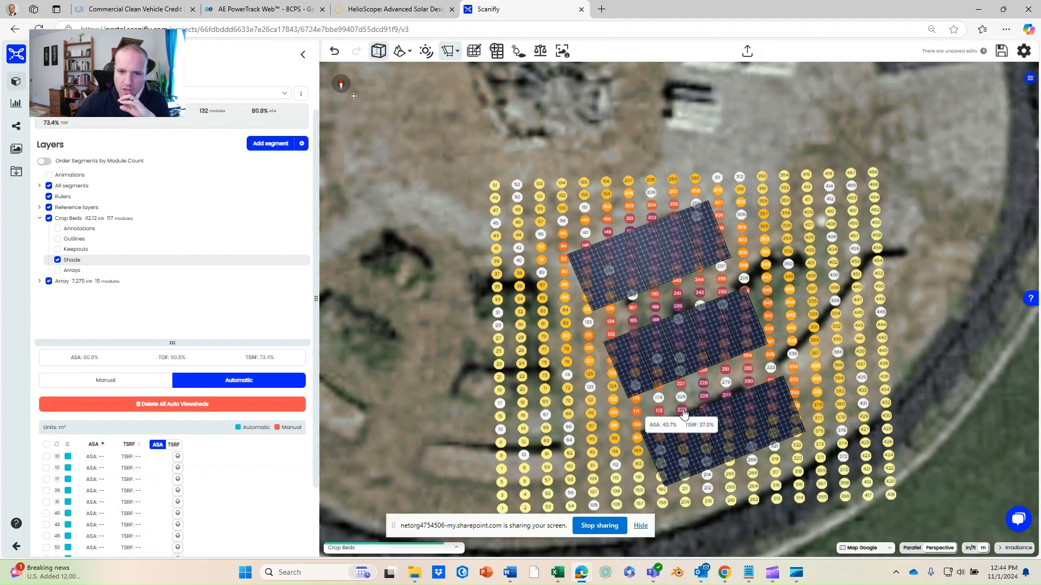
# Step: Hide the modules of the Array segment and examine the Crop Beds viewsheds lying beneath them
pyautogui.click(39, 282)
pyautogui.click(58, 281)
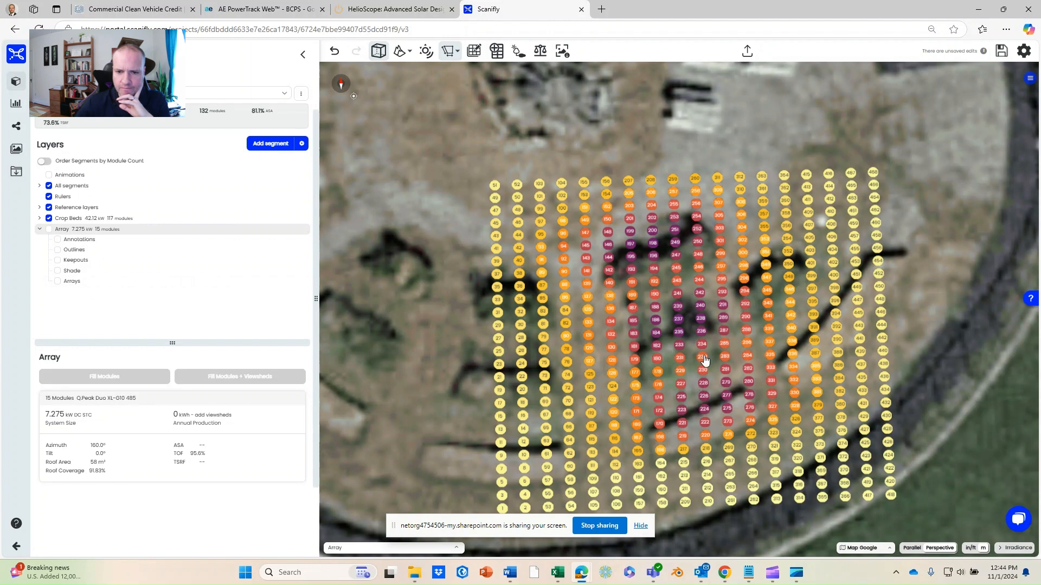
pyautogui.moveTo(704, 360)
pyautogui.moveTo(490, 371); pyautogui.dragTo(454, 386)
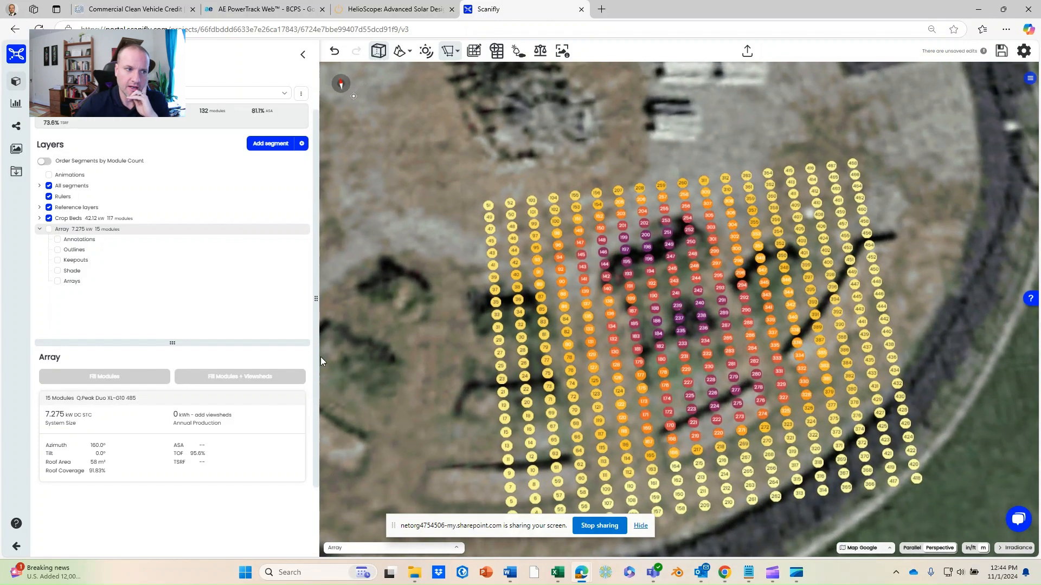
# Step: Set the height of the Array segment's modules to 275 cm
pyautogui.click(69, 281)
pyautogui.moveTo(305, 367); pyautogui.dragTo(275, 366)
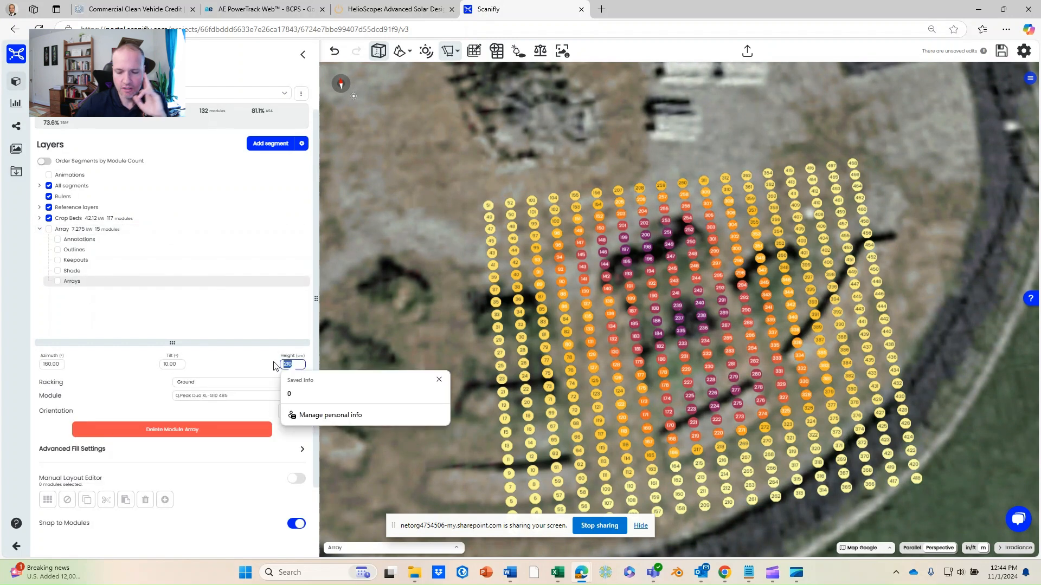
pyautogui.write('275')
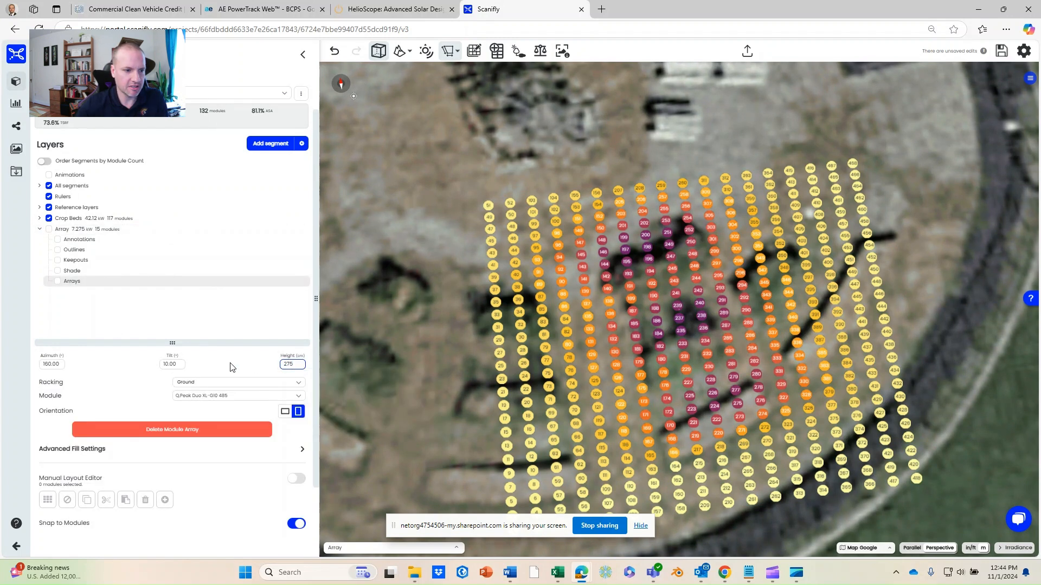
pyautogui.doubleClick(181, 362)
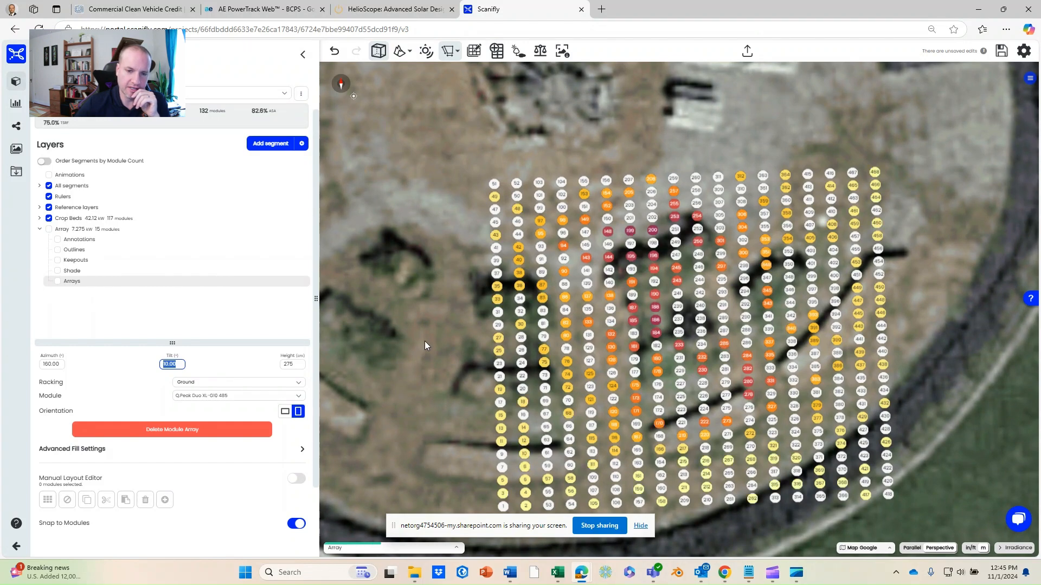
# Step: Show the Array segment's modules over the recalculating viewsheds and inspect the raised rows from a low angle and from above
pyautogui.moveTo(418, 350)
pyautogui.mouseDown()
pyautogui.moveTo(454, 320)
pyautogui.moveTo(431, 323)
pyautogui.moveTo(408, 354)
pyautogui.moveTo(414, 360)
pyautogui.mouseUp()
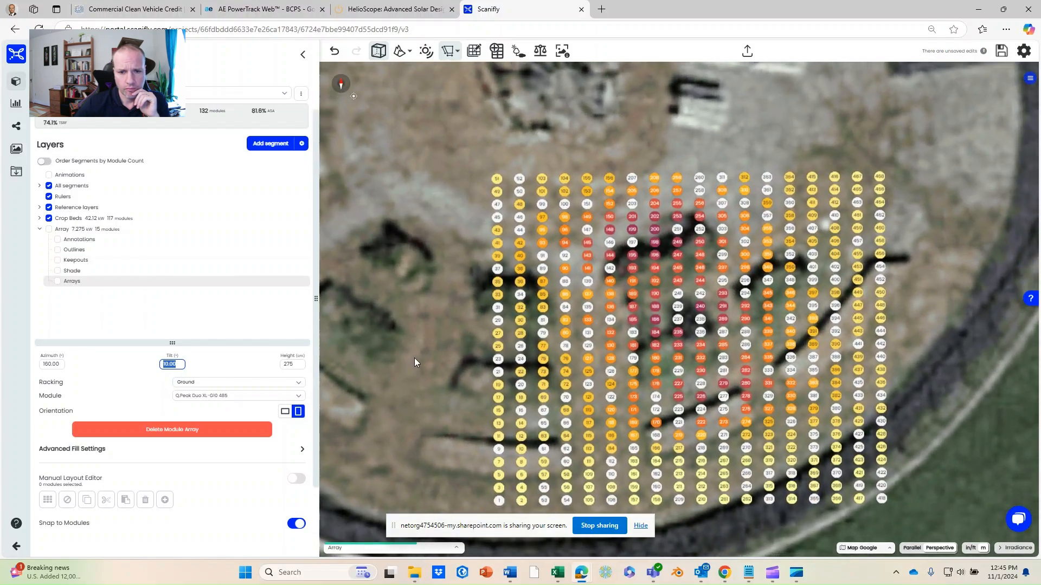
pyautogui.click(58, 281)
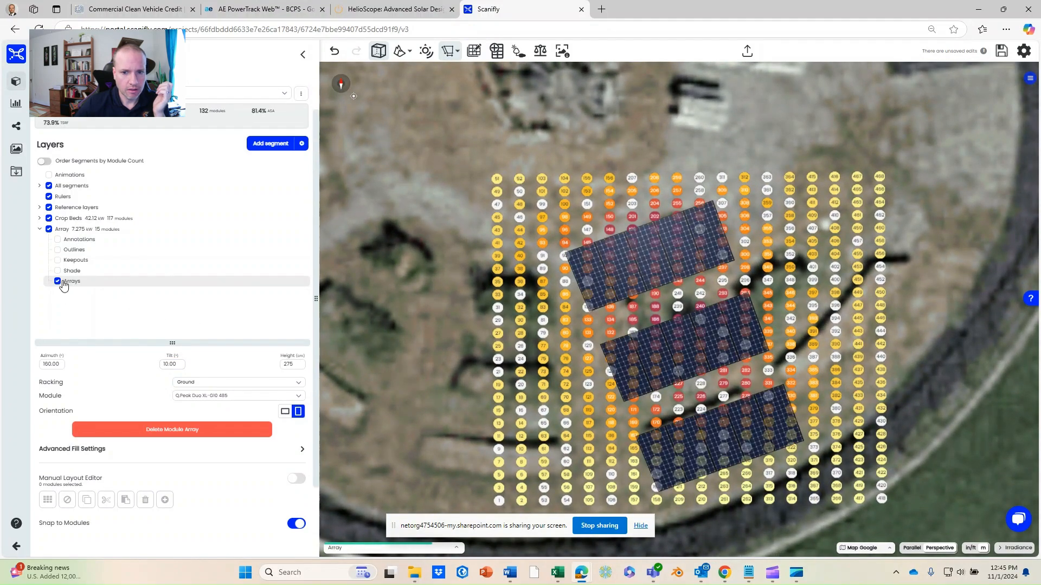
pyautogui.moveTo(419, 304); pyautogui.dragTo(522, 224)
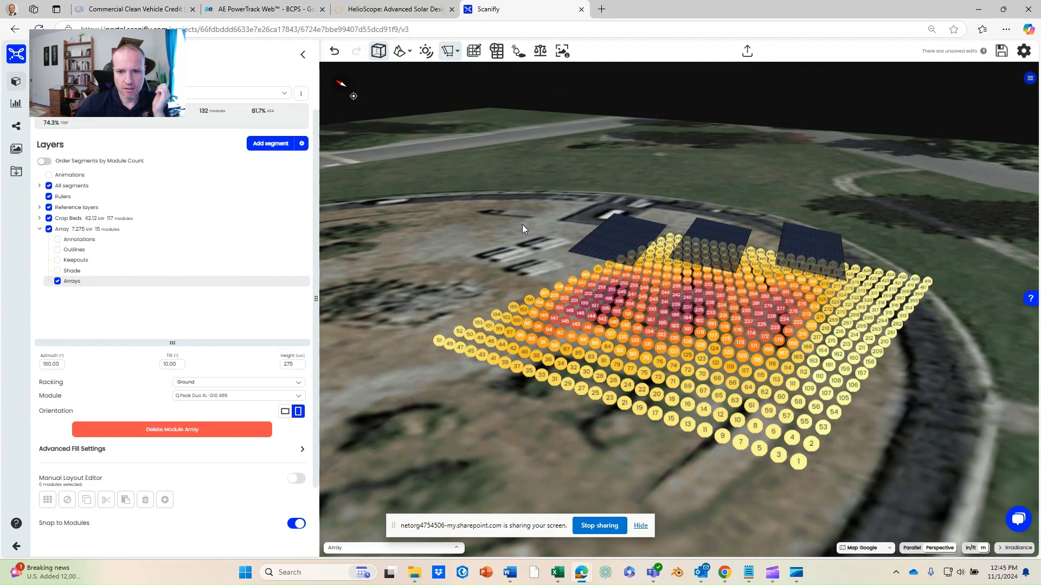
pyautogui.moveTo(522, 225); pyautogui.dragTo(462, 274)
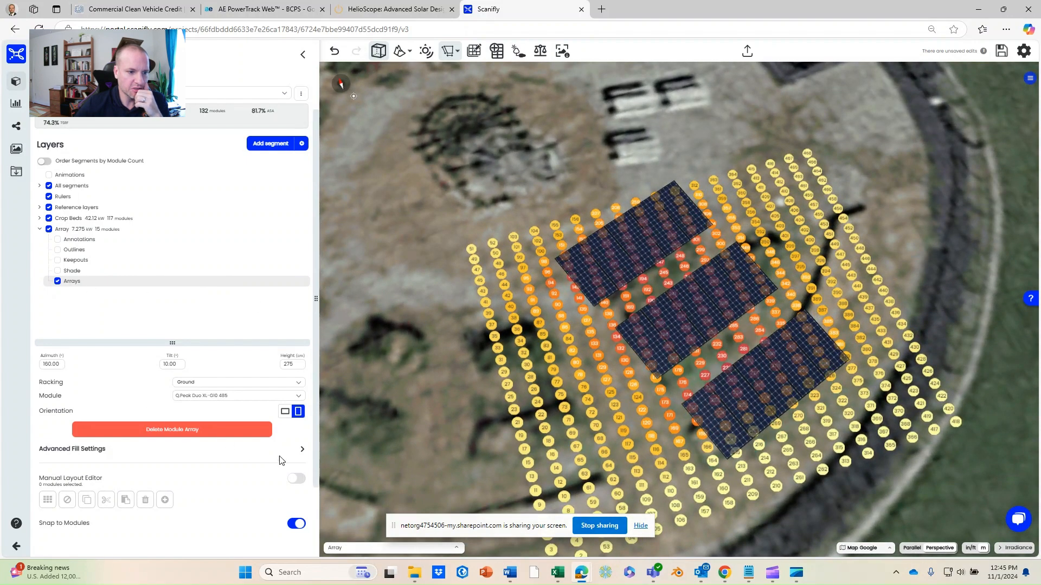
# Step: Expand the Array segment's advanced fill settings and set its module tilt to 5 degrees
pyautogui.click(304, 450)
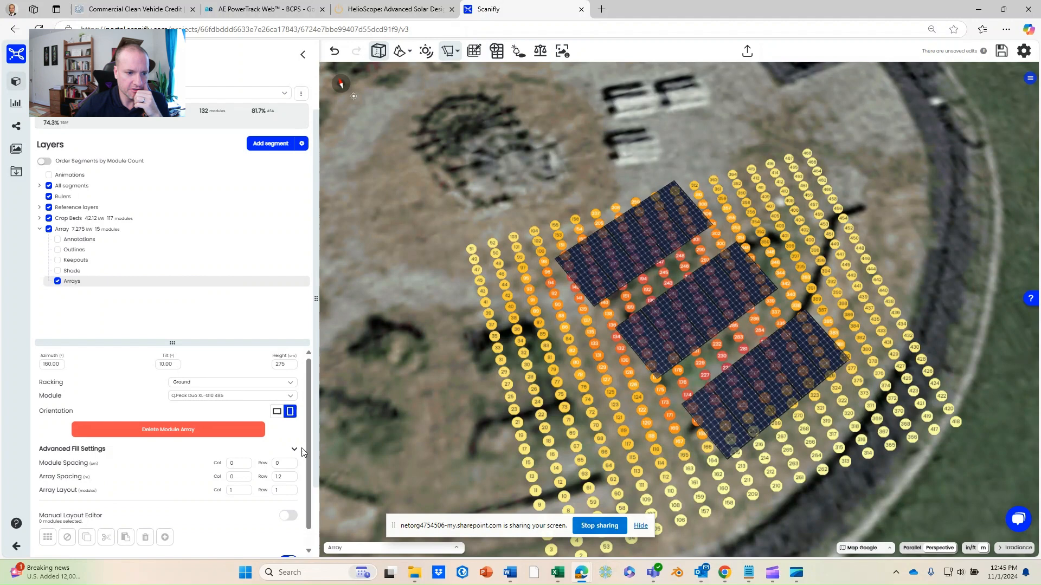
pyautogui.click(177, 364)
pyautogui.write('5')
pyautogui.press('Tab')
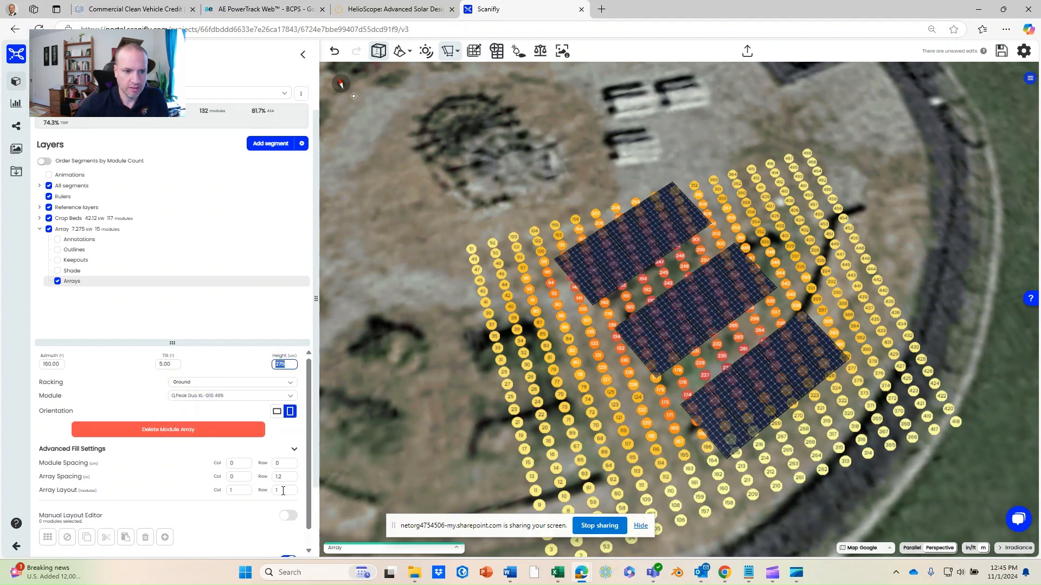
# Step: Set the Array segment's array layout to 3 module rows and raise it to 4 rows
pyautogui.doubleClick(282, 491)
pyautogui.write('3')
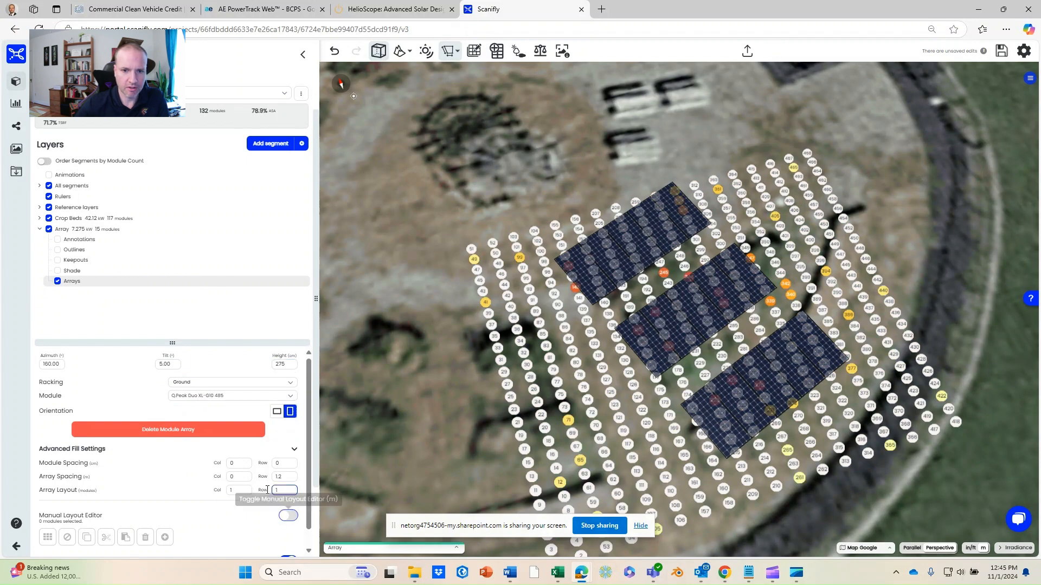
pyautogui.press('Return')
pyautogui.doubleClick(286, 489)
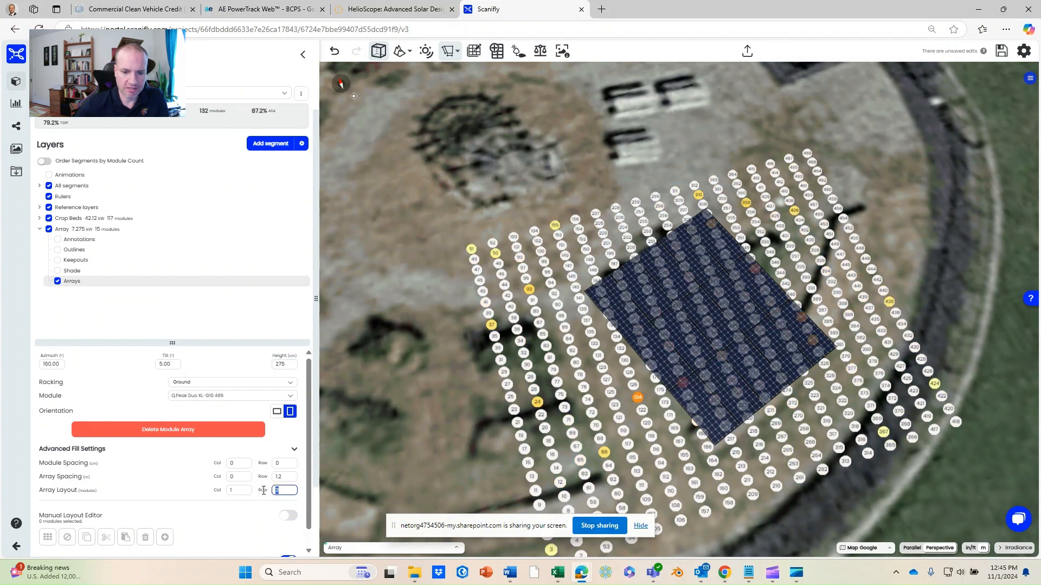
pyautogui.write('4')
pyautogui.press('Tab')
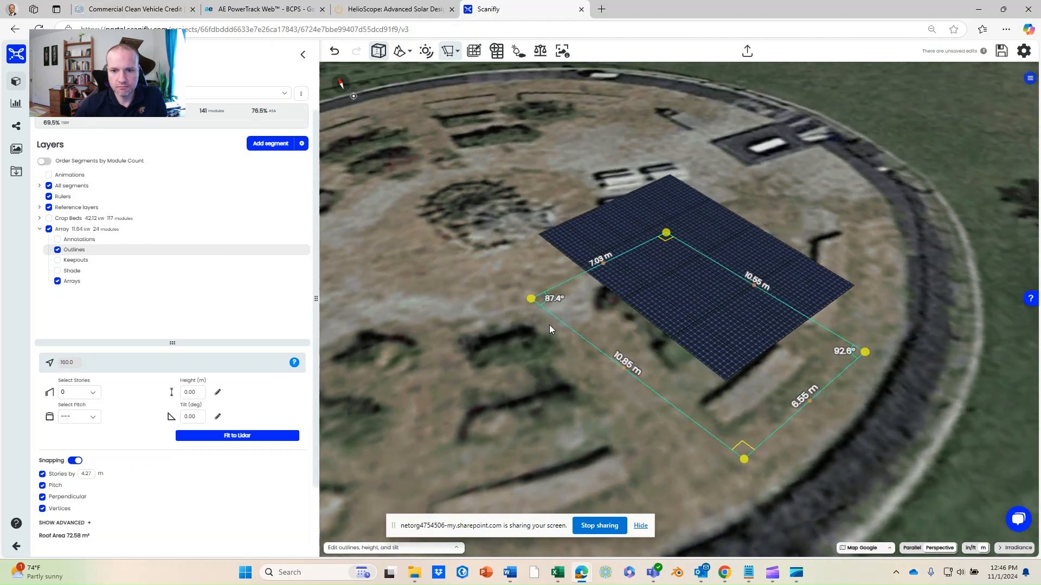
# Step: Show the Crop Beds shade viewsheds again and inspect their ASA and TSRF values beneath the solid module block
pyautogui.moveTo(549, 325); pyautogui.dragTo(515, 303)
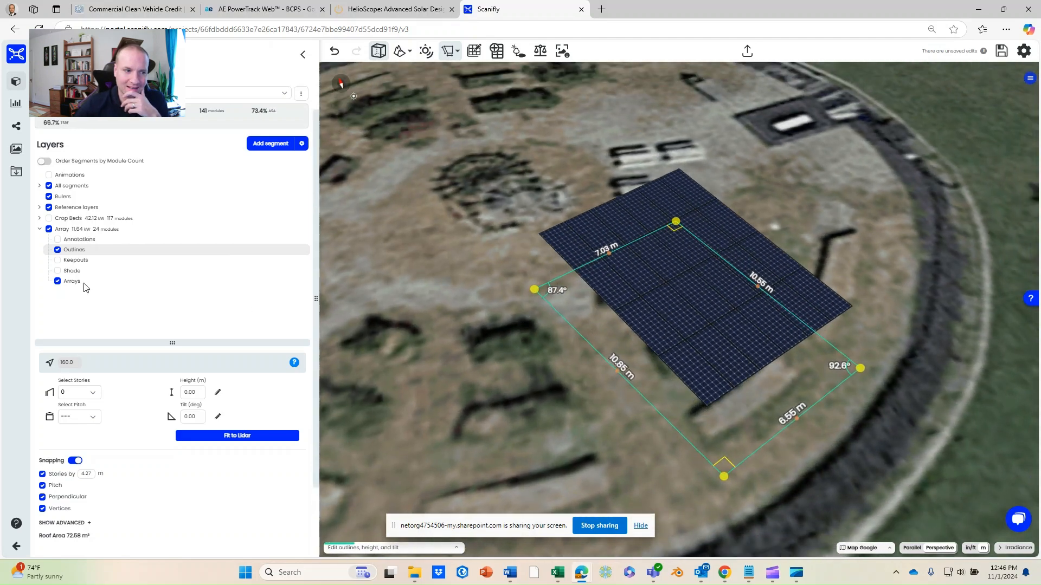
pyautogui.click(39, 218)
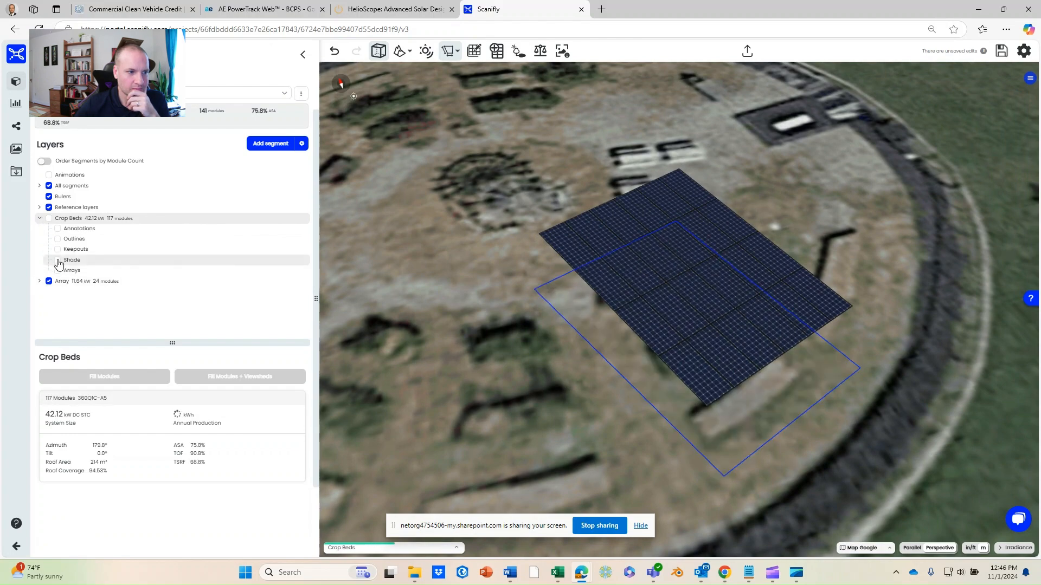
pyautogui.click(57, 260)
pyautogui.moveTo(464, 320); pyautogui.dragTo(541, 312)
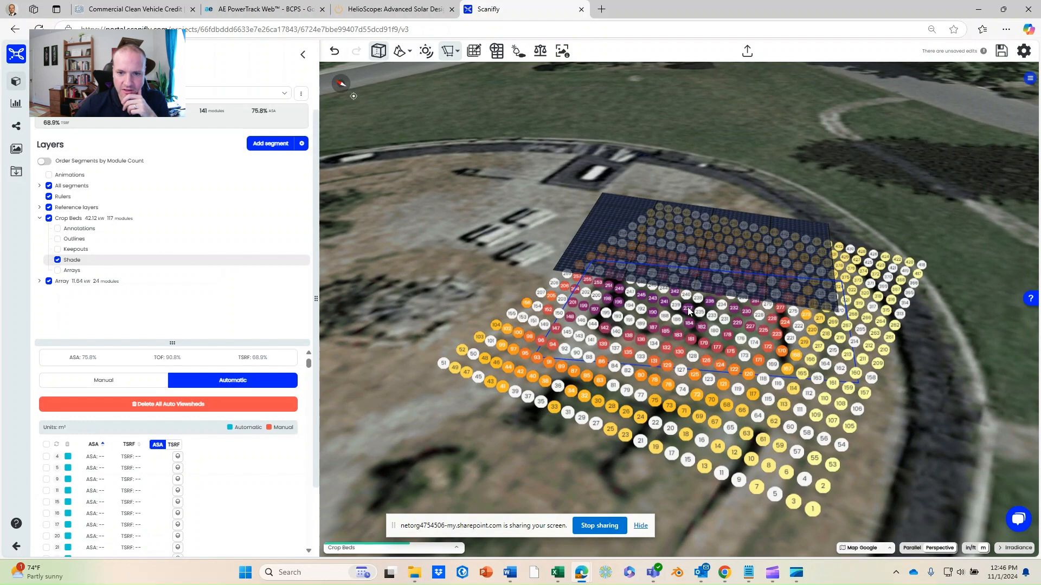
pyautogui.moveTo(689, 310)
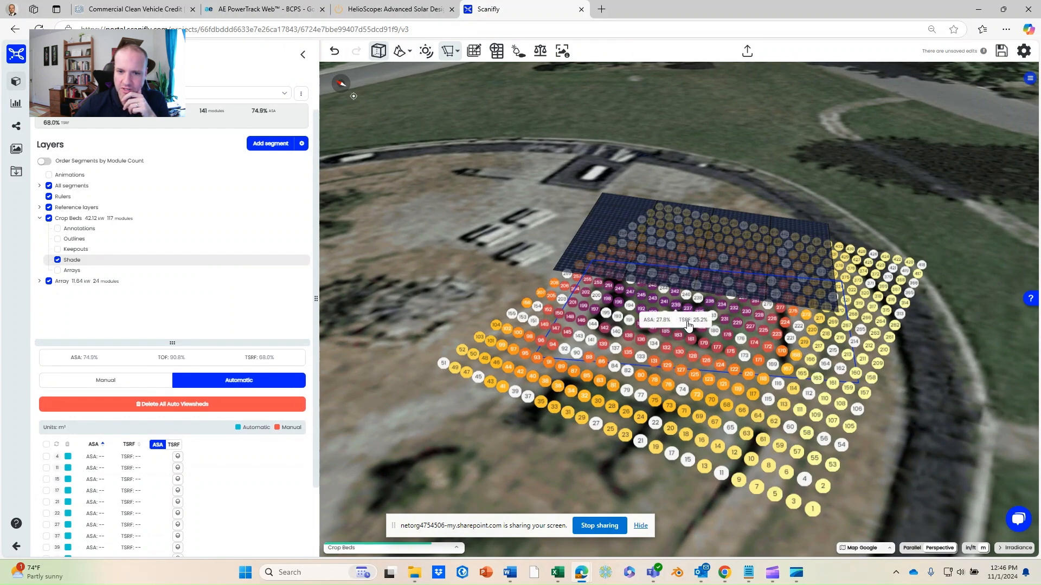
pyautogui.moveTo(455, 332)
pyautogui.mouseDown()
pyautogui.moveTo(480, 308)
pyautogui.moveTo(540, 304)
pyautogui.moveTo(467, 337)
pyautogui.moveTo(457, 329)
pyautogui.moveTo(467, 320)
pyautogui.moveTo(454, 321)
pyautogui.mouseUp()
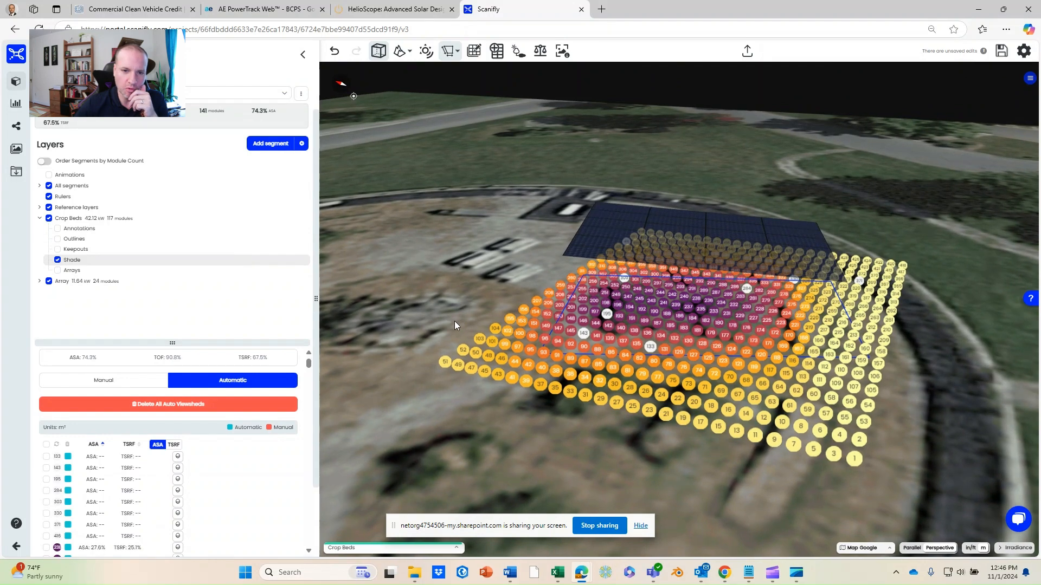
# Step: Simulate the shade for 05/23 at 11:24 and examine the shadow of the module block on the crop beds from several angles
pyautogui.click(516, 51)
pyautogui.moveTo(558, 98); pyautogui.dragTo(550, 92)
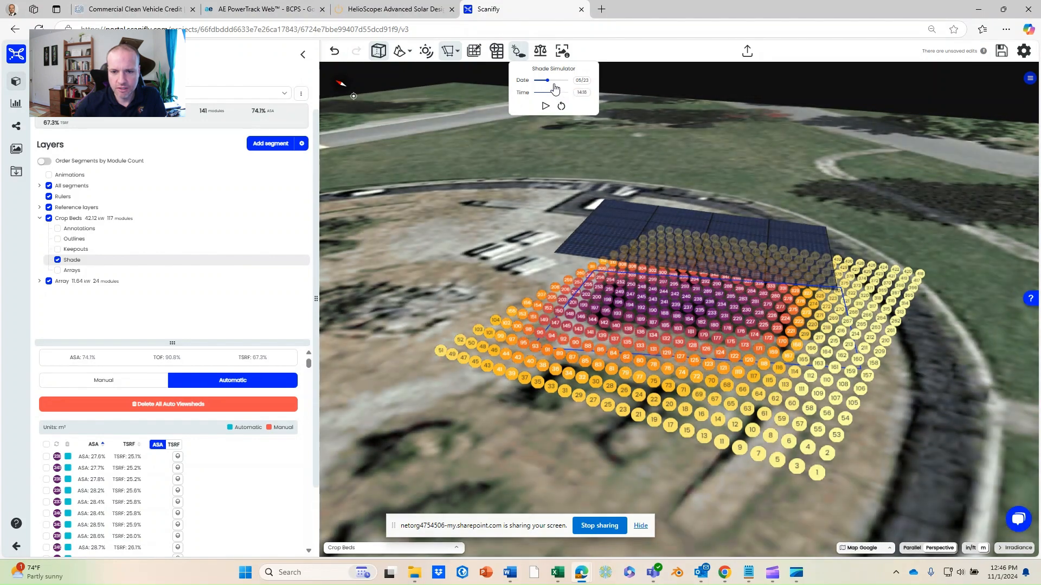
pyautogui.moveTo(467, 202); pyautogui.dragTo(349, 196)
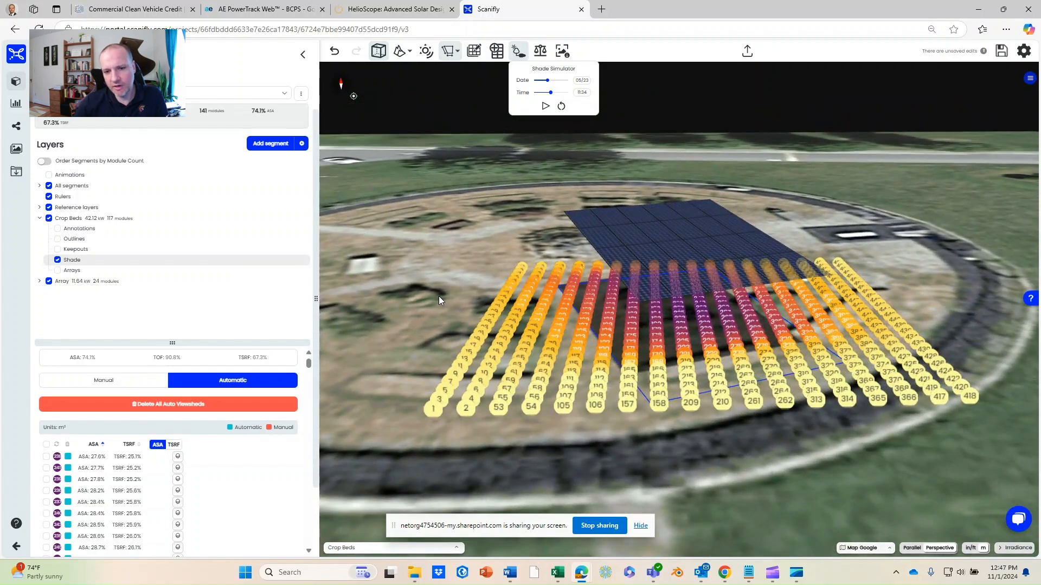
pyautogui.moveTo(438, 297); pyautogui.dragTo(495, 325)
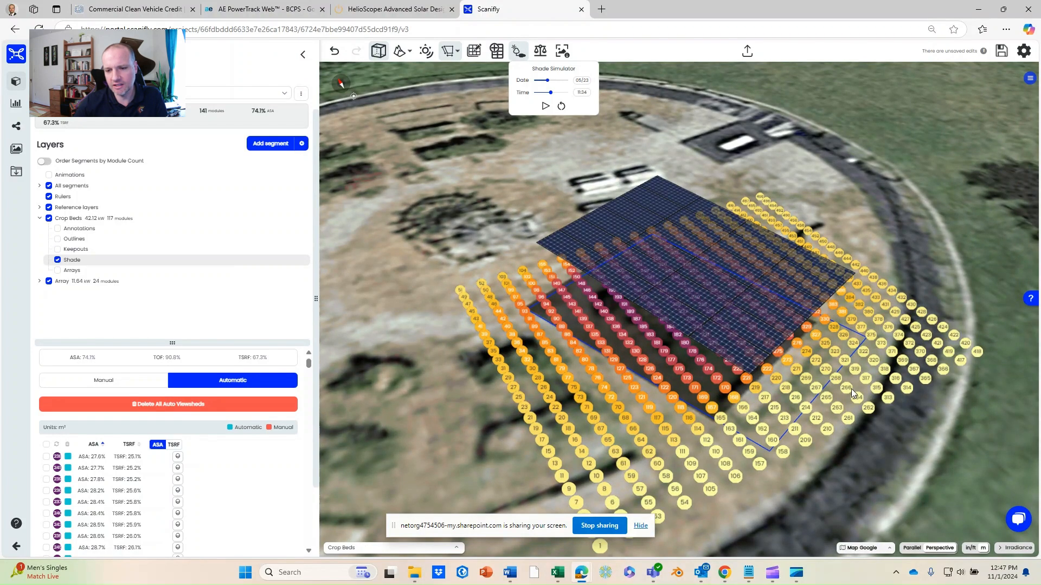
# Step: Inspect the ASA and TSRF values of the darkest viewsheds from a low angle and view the whole layout from above
pyautogui.moveTo(818, 468); pyautogui.dragTo(824, 441)
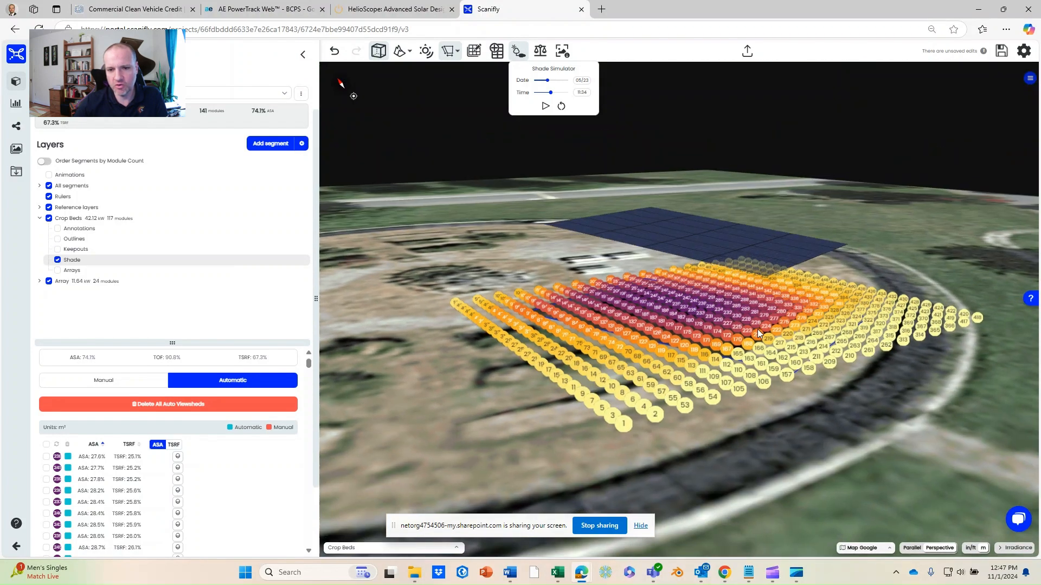
pyautogui.moveTo(675, 309)
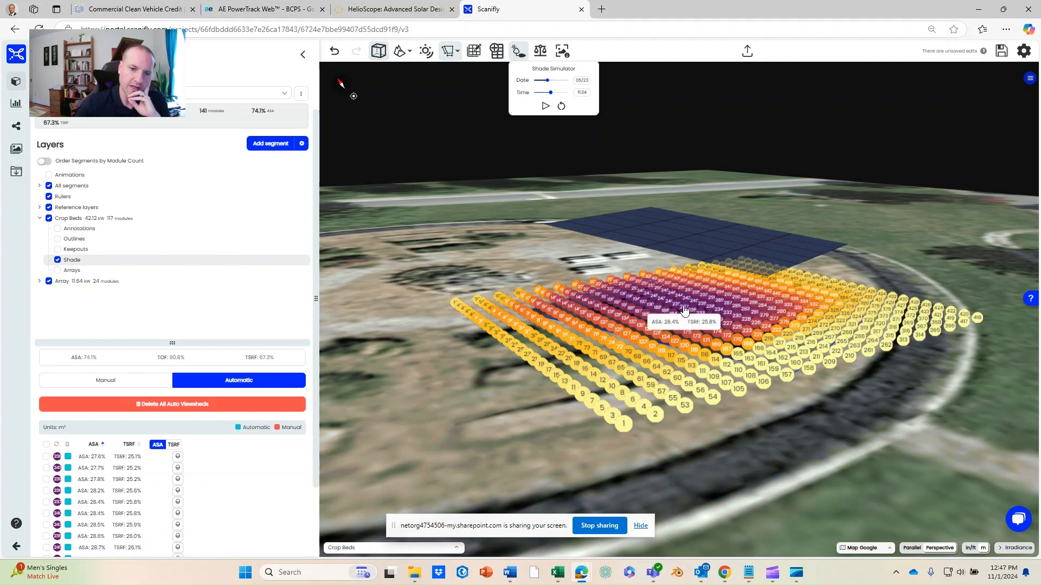
pyautogui.moveTo(580, 274); pyautogui.dragTo(506, 318)
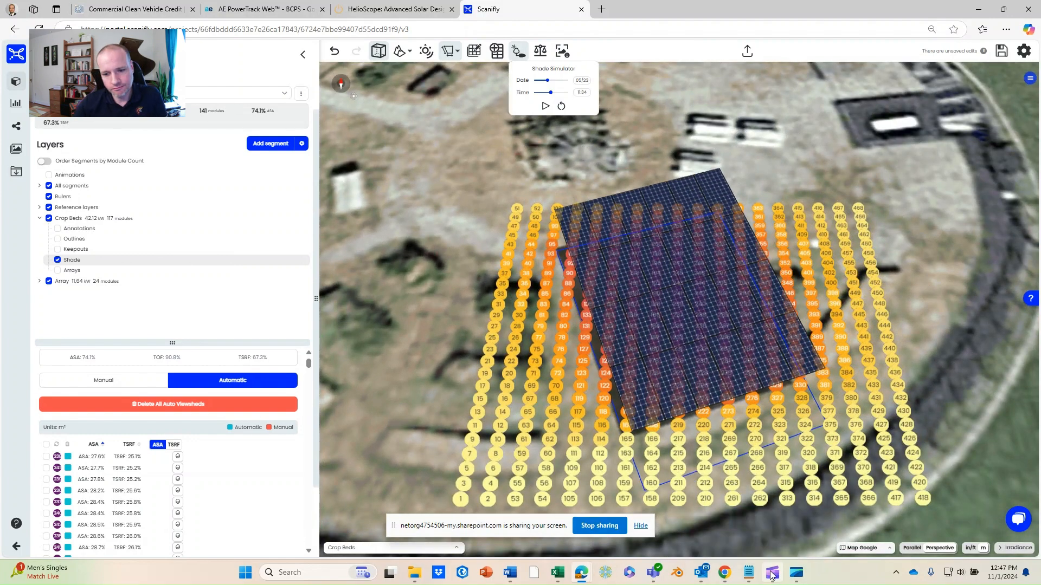